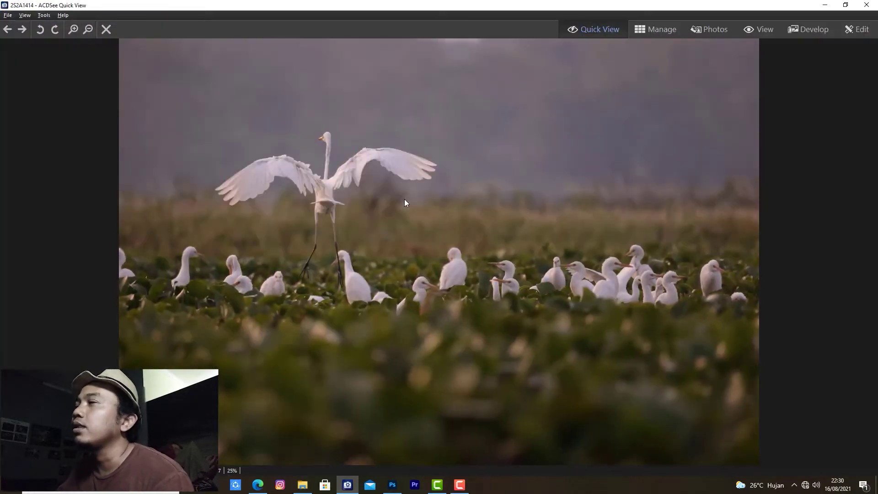
Browse the neighbouring egret shots, settle back on 2S2A1414, and close Quick View
{"action": "key", "text": "Right"}
{"action": "key", "text": "Right"}
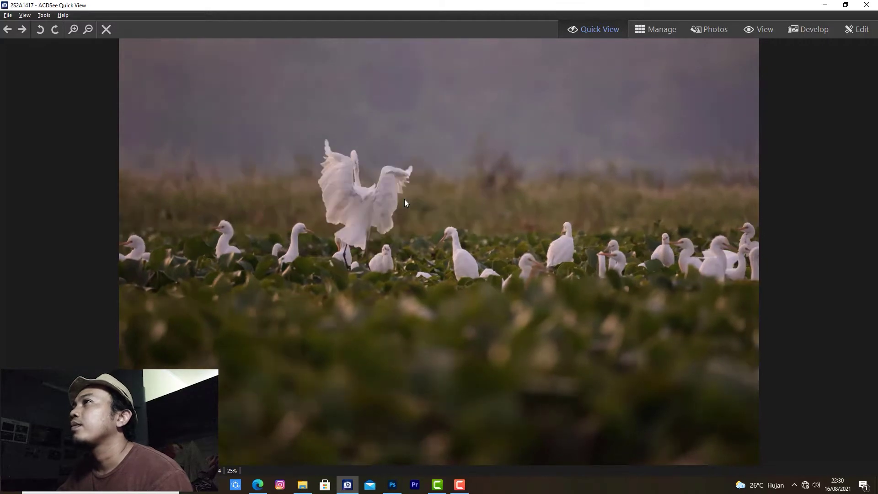
{"action": "key", "text": "Right"}
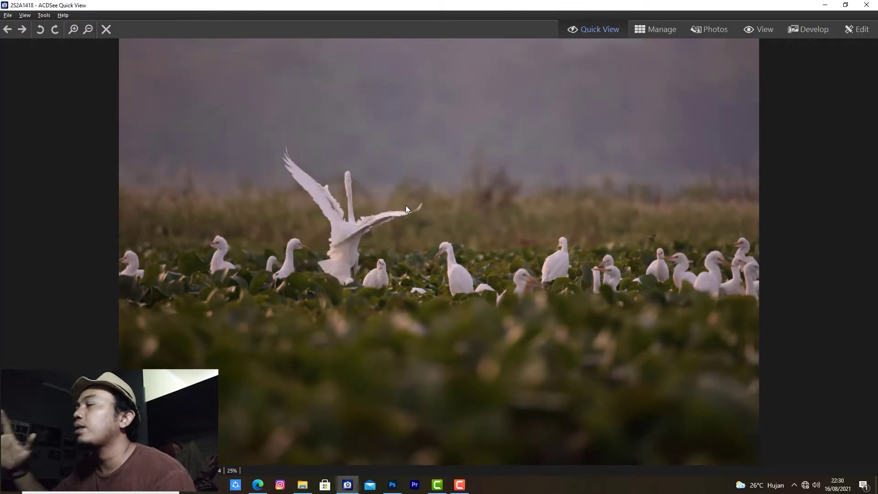
{"action": "key", "text": "Right"}
{"action": "key", "text": "Right"}
{"action": "key", "text": "Right"}
{"action": "key", "text": "Right"}
{"action": "key", "text": "Right"}
{"action": "key", "text": "Right"}
{"action": "key", "text": "Right"}
{"action": "key", "text": "Right"}
{"action": "key", "text": "Right"}
{"action": "key", "text": "Right"}
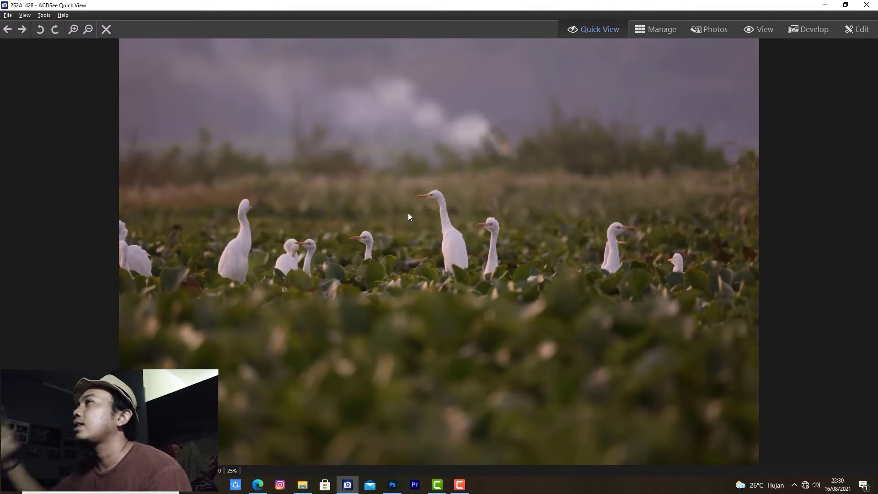
{"action": "key", "text": "Left"}
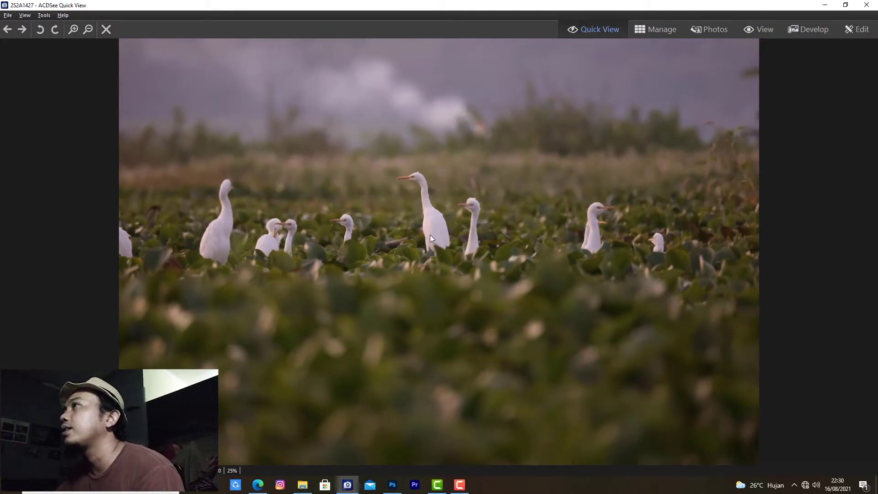
{"action": "key", "text": "Left"}
{"action": "key", "text": "Left"}
{"action": "key", "text": "Left"}
{"action": "key", "text": "Left"}
{"action": "key", "text": "Left"}
{"action": "key", "text": "Left"}
{"action": "key", "text": "Left"}
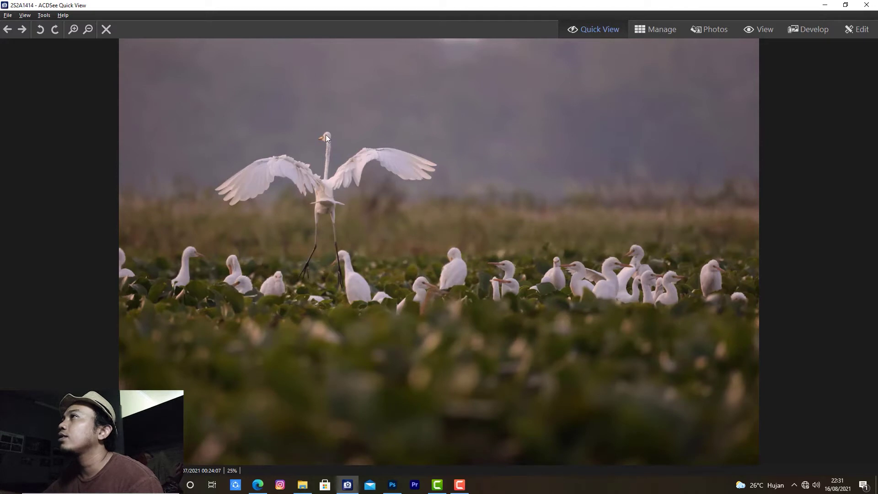
{"action": "scroll", "coordinate": [320, 163], "scroll_direction": "down", "scroll_amount": 1}
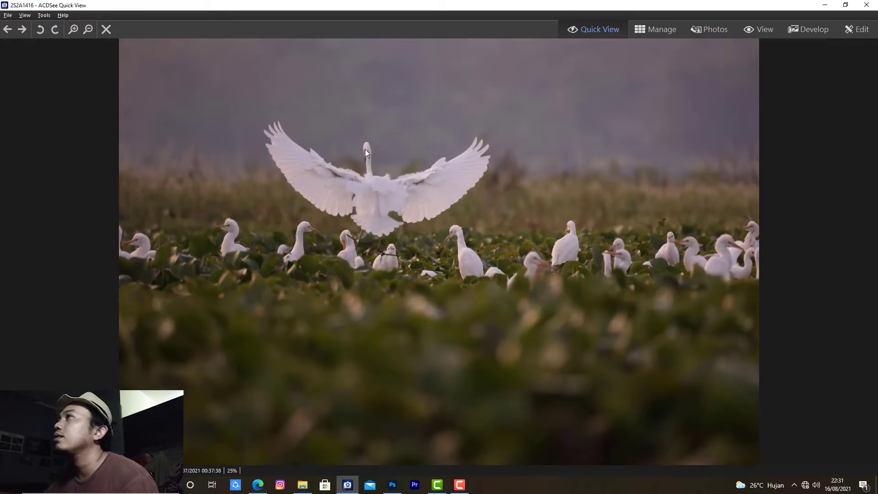
{"action": "scroll", "coordinate": [365, 149], "scroll_direction": "up", "scroll_amount": 1}
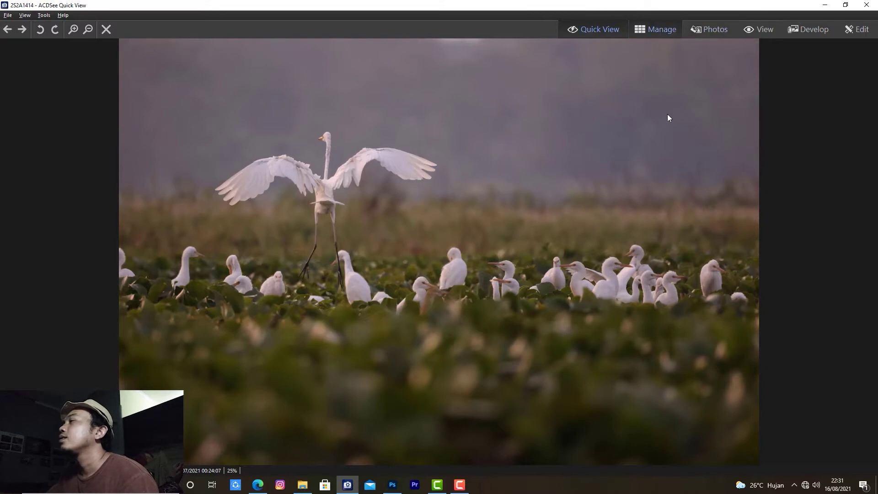
{"action": "key", "text": "Escape"}
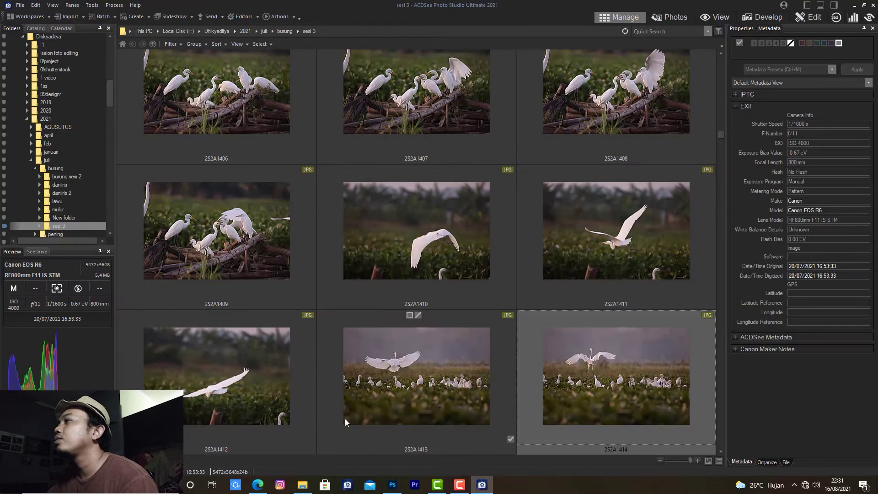
Drag photo 2S2A1414 onto Photoshop, check its capture date, then switch to Photoshop
{"action": "left_click_drag", "start_coordinate": [600, 371], "coordinate": [395, 229]}
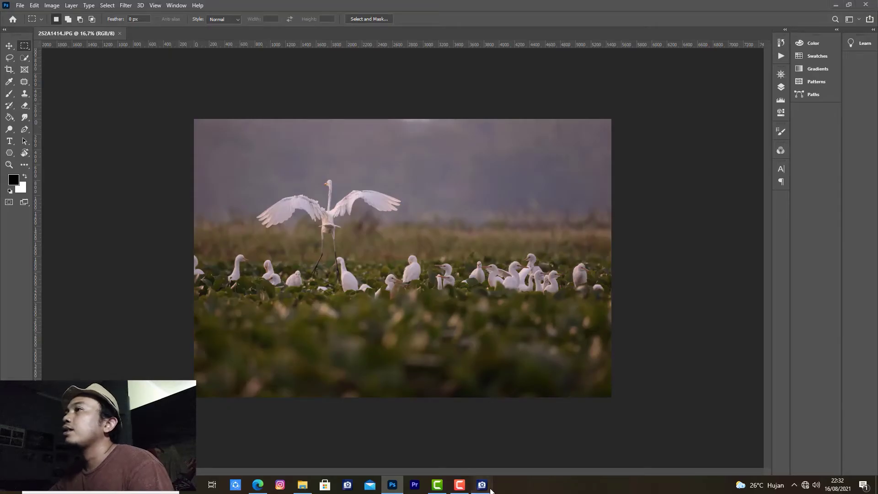
{"action": "left_click", "coordinate": [491, 490]}
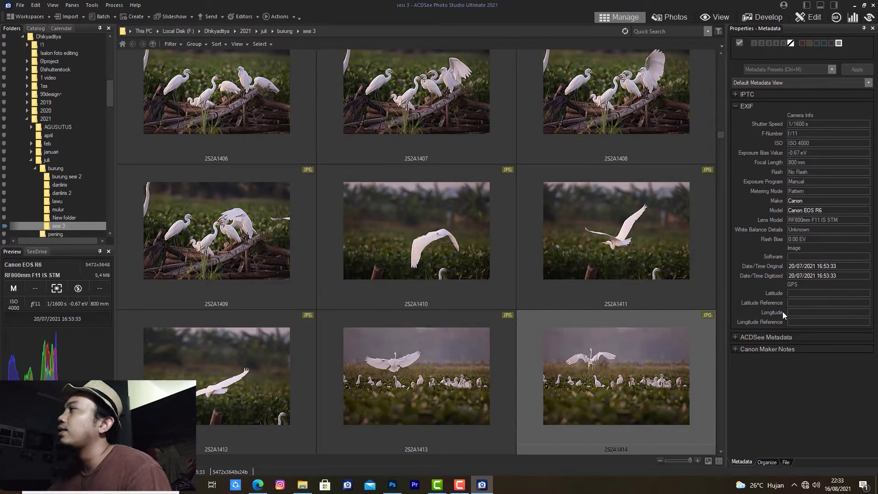
{"action": "left_click", "coordinate": [827, 267]}
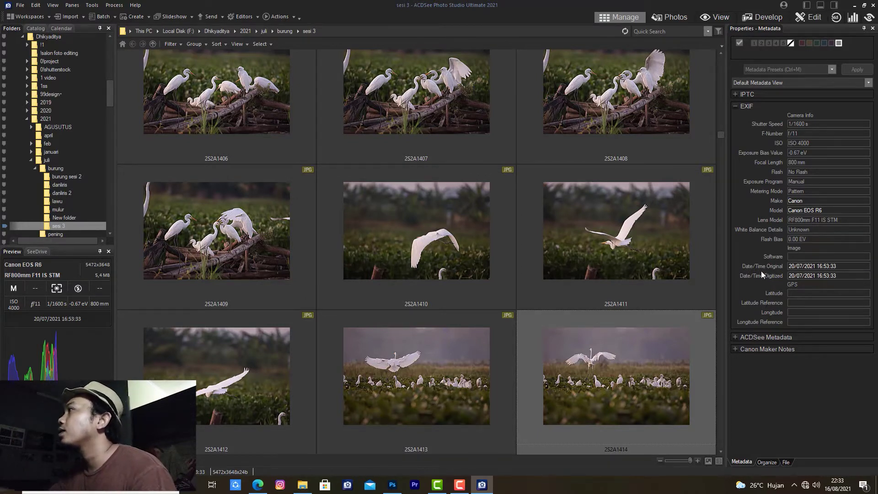
{"action": "mouse_move", "coordinate": [415, 375]}
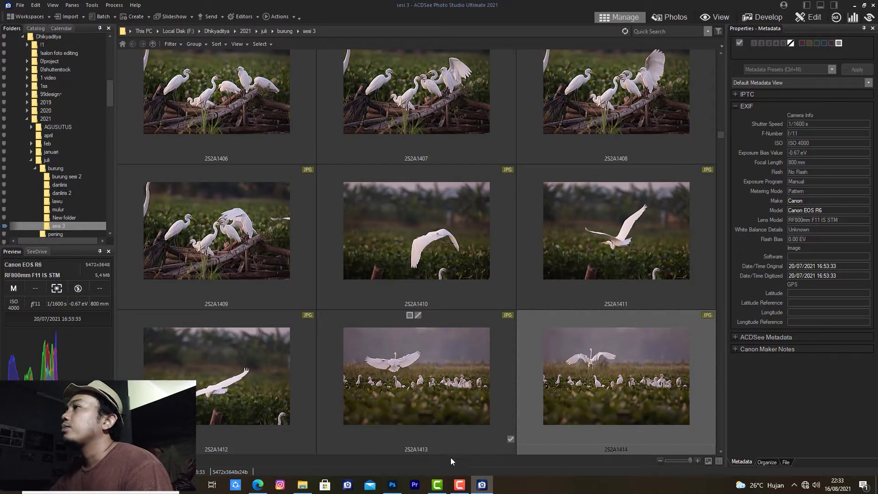
{"action": "left_click", "coordinate": [392, 485]}
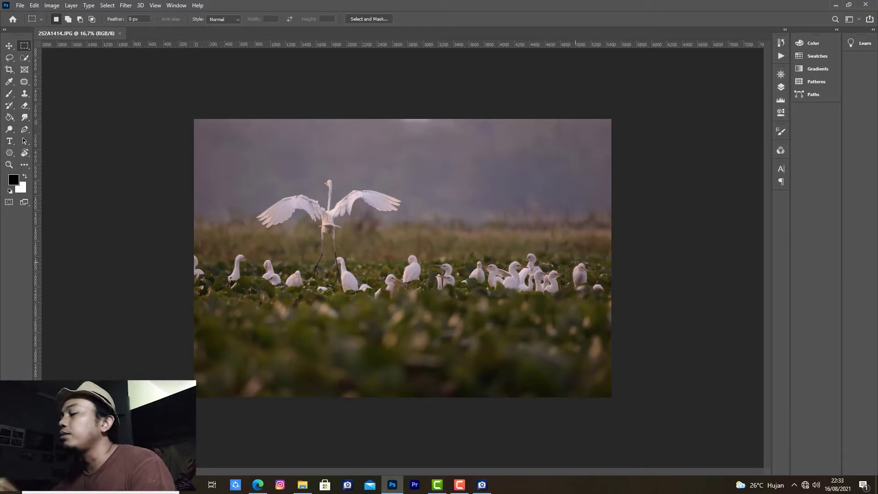
Duplicate the photo and scale the copy up to about 120%, nudged slightly down
{"action": "key", "text": "ctrl+j"}
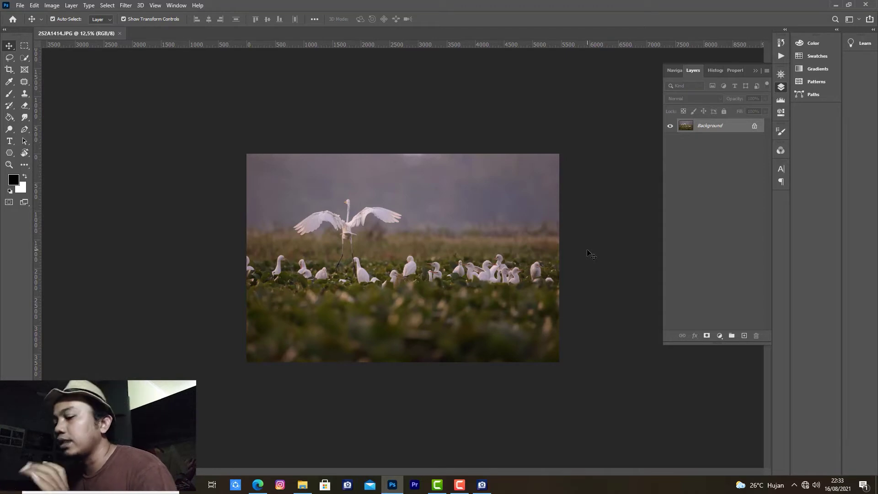
{"action": "key", "text": "ctrl+j"}
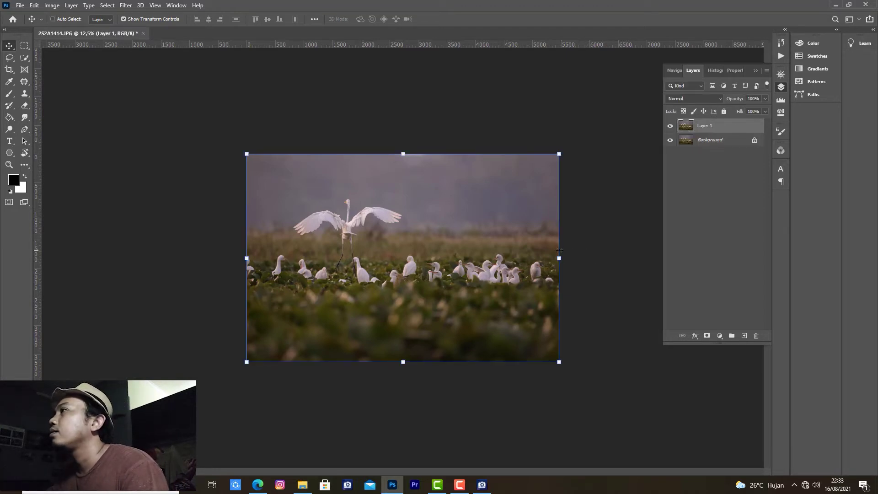
{"action": "left_click", "coordinate": [558, 259]}
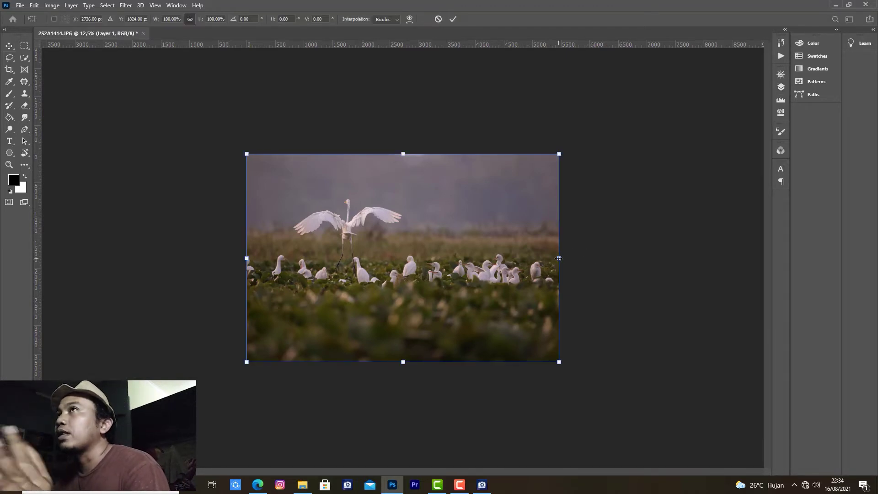
{"action": "left_click", "coordinate": [8, 70]}
{"action": "left_click", "coordinate": [9, 46]}
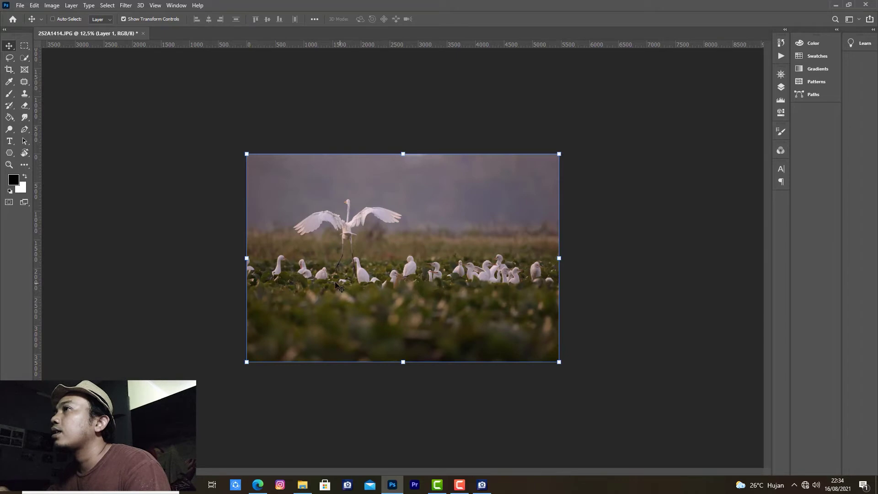
{"action": "left_click_drag", "start_coordinate": [247, 259], "coordinate": [225, 257]}
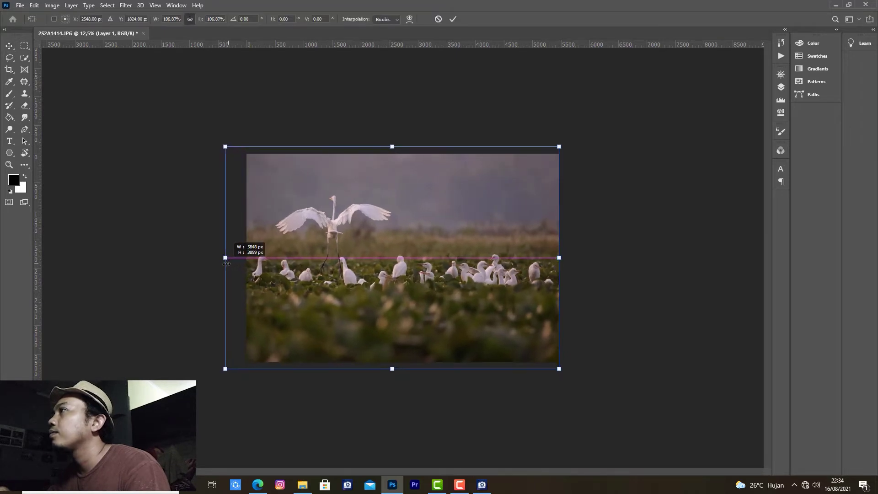
{"action": "left_click_drag", "start_coordinate": [566, 259], "coordinate": [599, 264]}
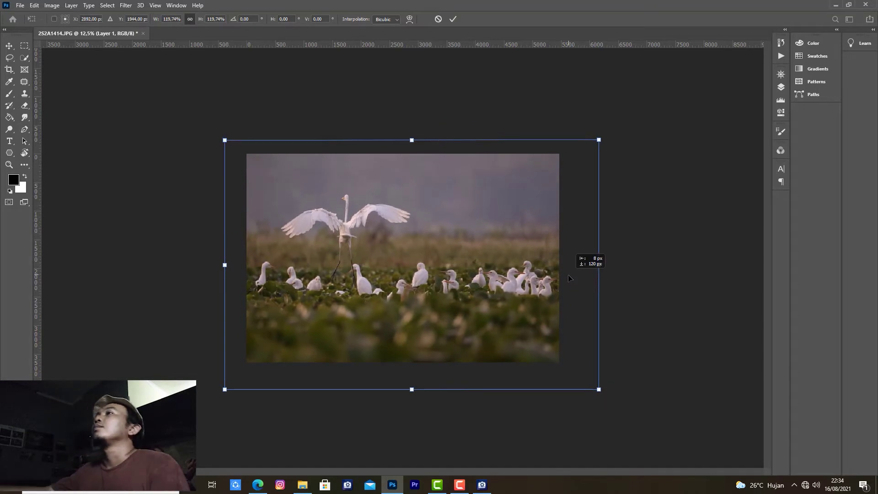
{"action": "left_click_drag", "start_coordinate": [569, 277], "coordinate": [569, 279]}
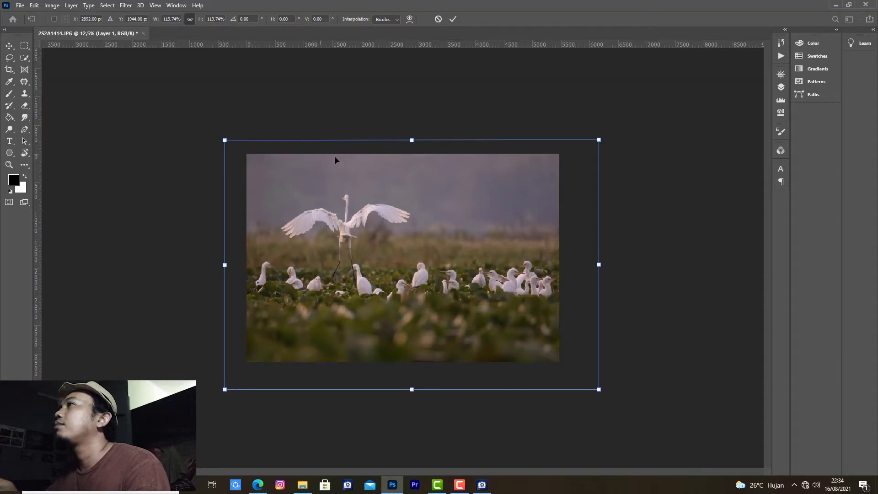
{"action": "key", "text": "Return"}
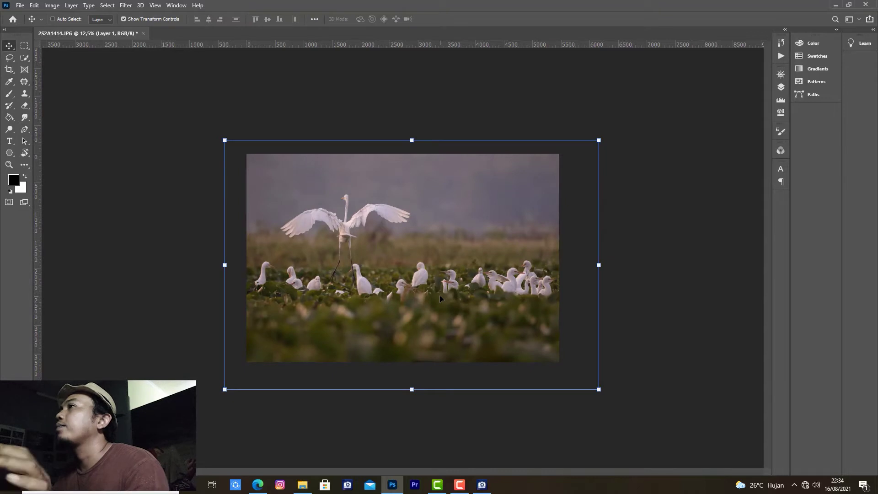
Merge the enlarged layer into the Background and duplicate it again as Layer 1
{"action": "key", "text": "ctrl+e"}
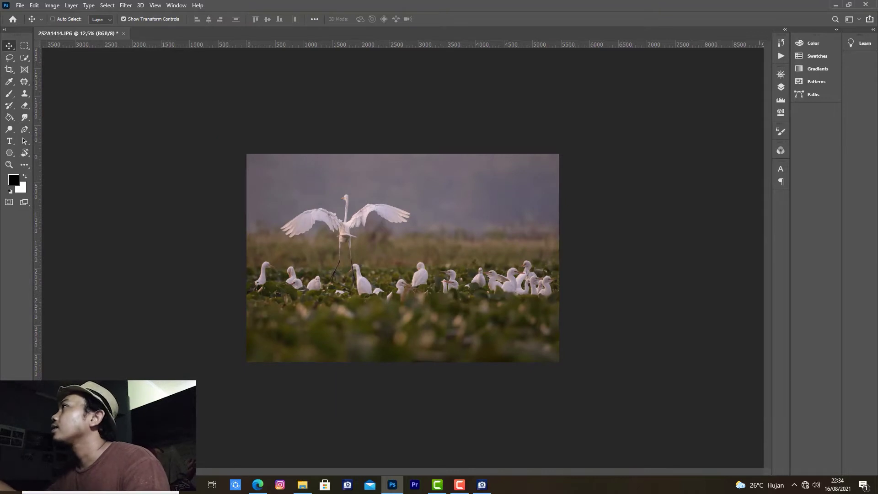
{"action": "left_click", "coordinate": [782, 88]}
{"action": "key", "text": "ctrl+j"}
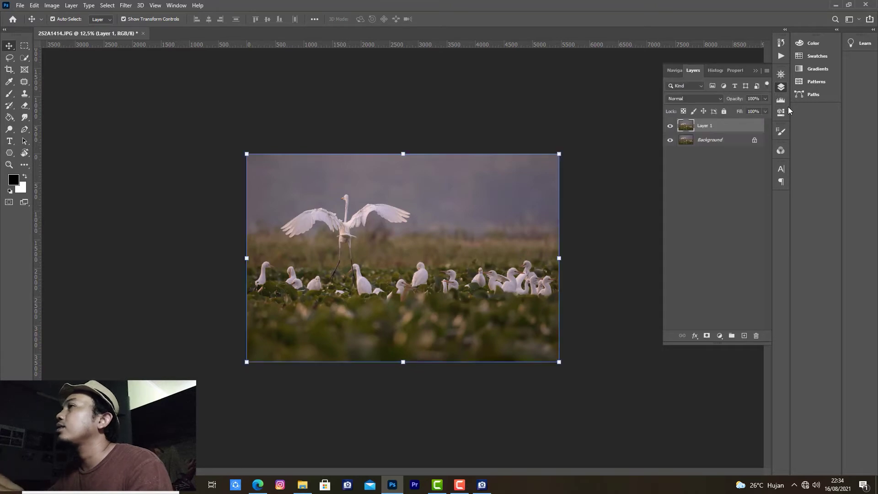
{"action": "left_click", "coordinate": [125, 6]}
{"action": "mouse_move", "coordinate": [144, 200]}
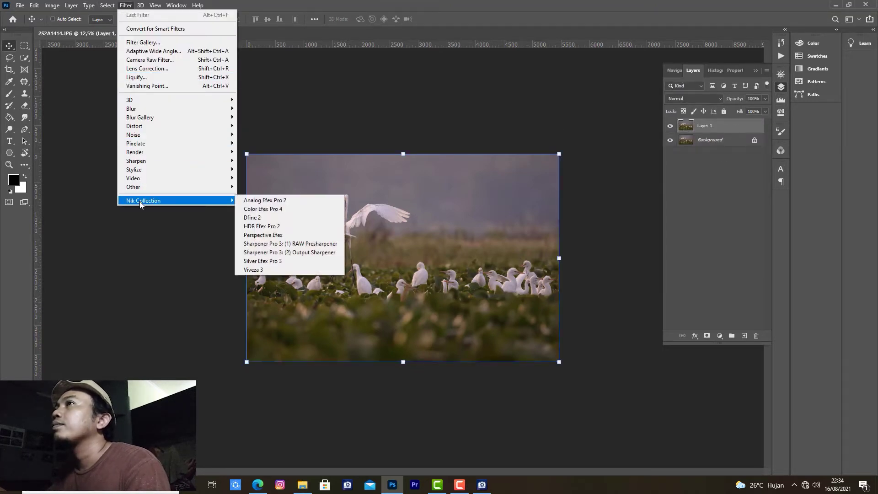
Launch Color Efex Pro 4 on Layer 1 and pick the Tonal Contrast filter
{"action": "left_click", "coordinate": [260, 210]}
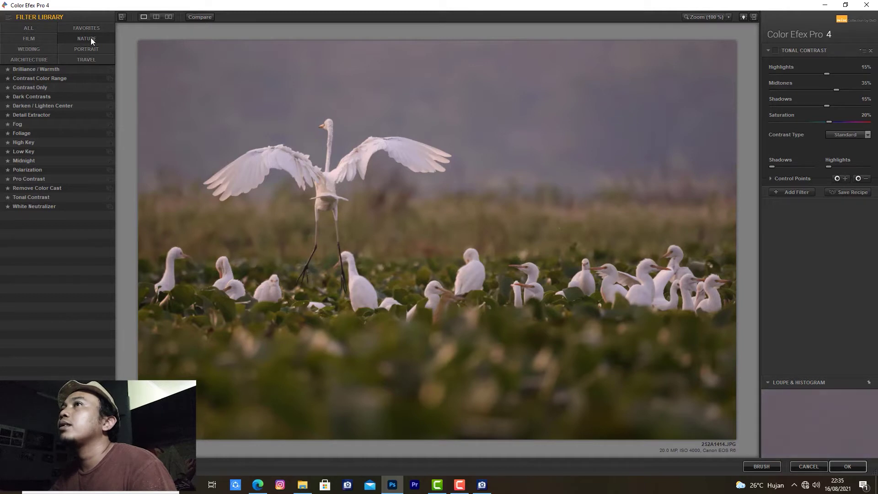
{"action": "left_click", "coordinate": [26, 196]}
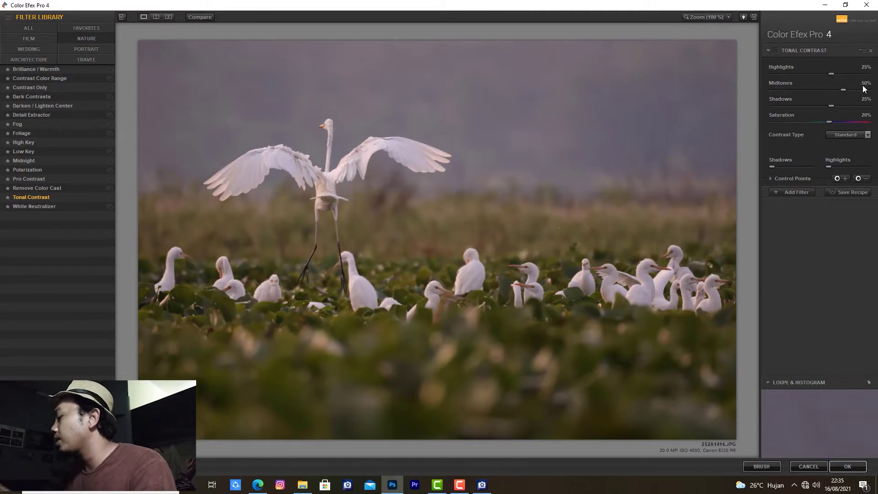
Set Tonal Contrast strengths (highlights 15, midtones 35), compare before/after, and apply to Photoshop
{"action": "type", "text": "0"}
{"action": "key", "text": "Return"}
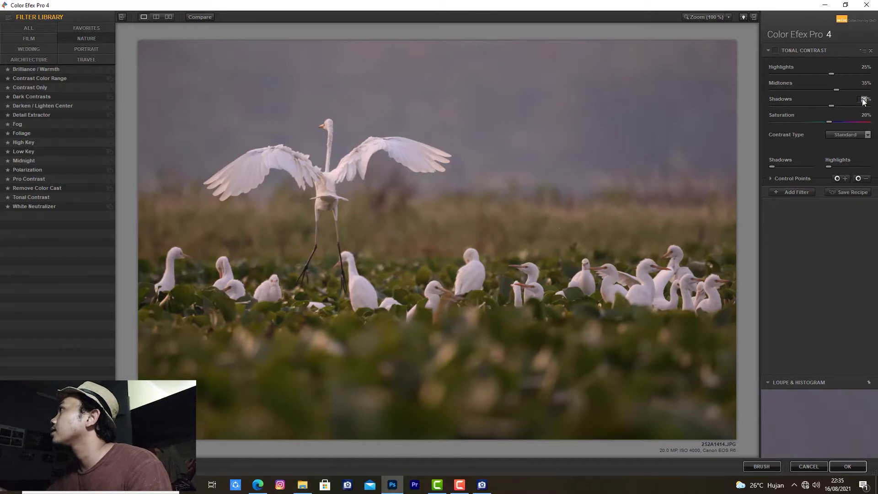
{"action": "type", "text": "15"}
{"action": "left_click", "coordinate": [864, 68]}
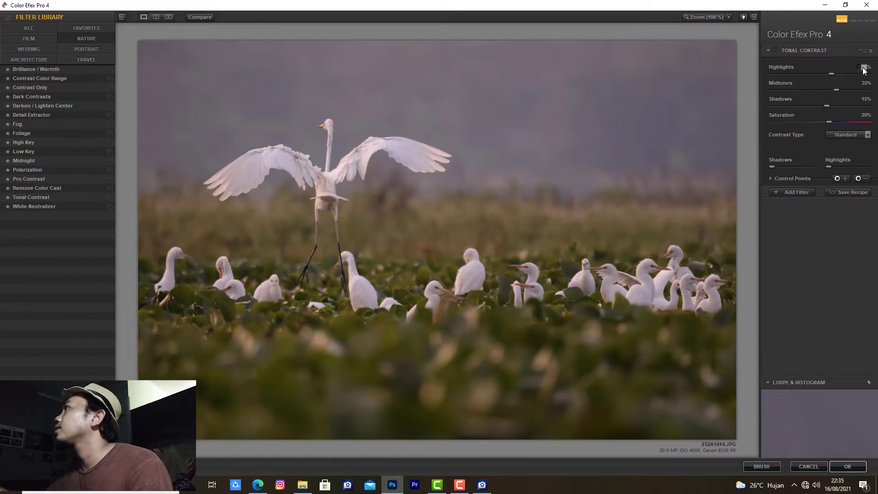
{"action": "type", "text": "15"}
{"action": "left_click", "coordinate": [776, 51]}
{"action": "left_click", "coordinate": [776, 51]}
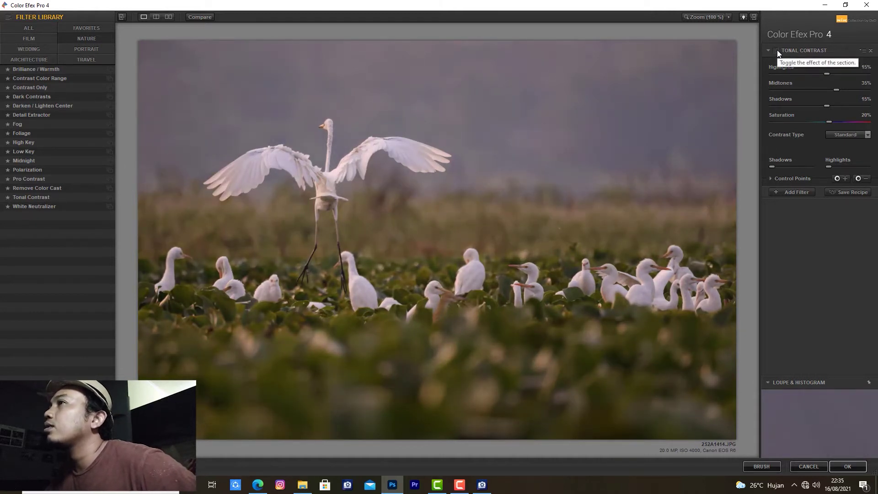
{"action": "left_click", "coordinate": [776, 51]}
{"action": "left_click", "coordinate": [776, 51]}
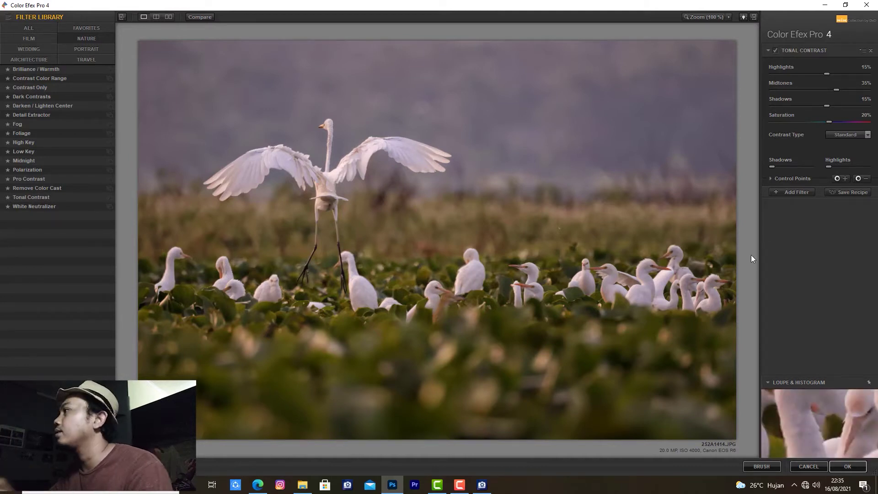
{"action": "left_click", "coordinate": [847, 465]}
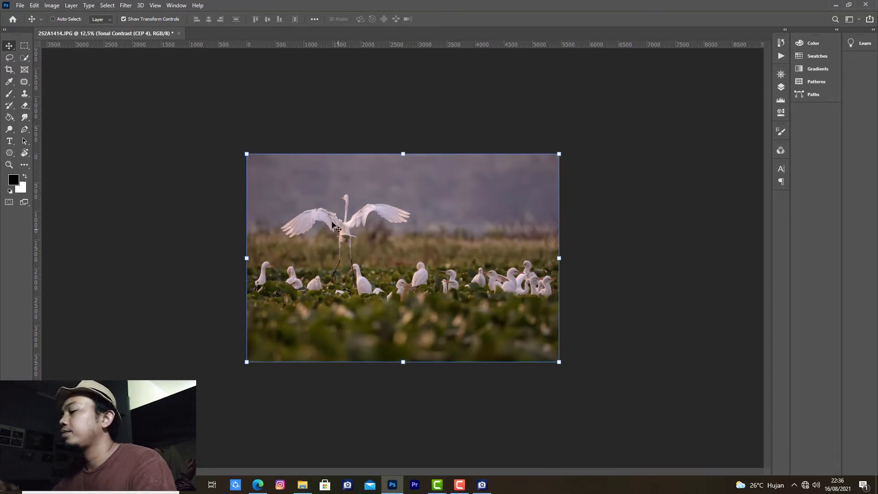
Compare the Tonal Contrast layer on and off, then add a mask and invert it to black
{"action": "key", "text": "ctrl+plus"}
{"action": "key", "text": "ctrl+plus"}
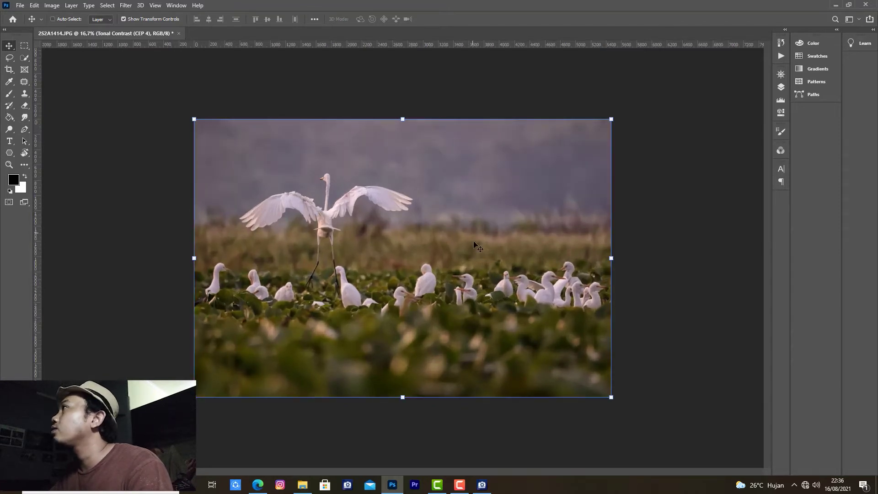
{"action": "left_click", "coordinate": [780, 87]}
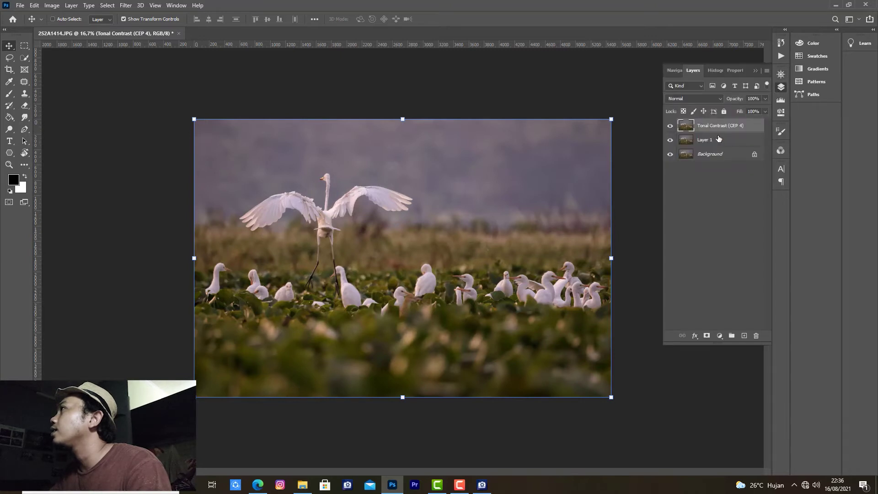
{"action": "left_click", "coordinate": [671, 129]}
{"action": "left_click", "coordinate": [671, 131]}
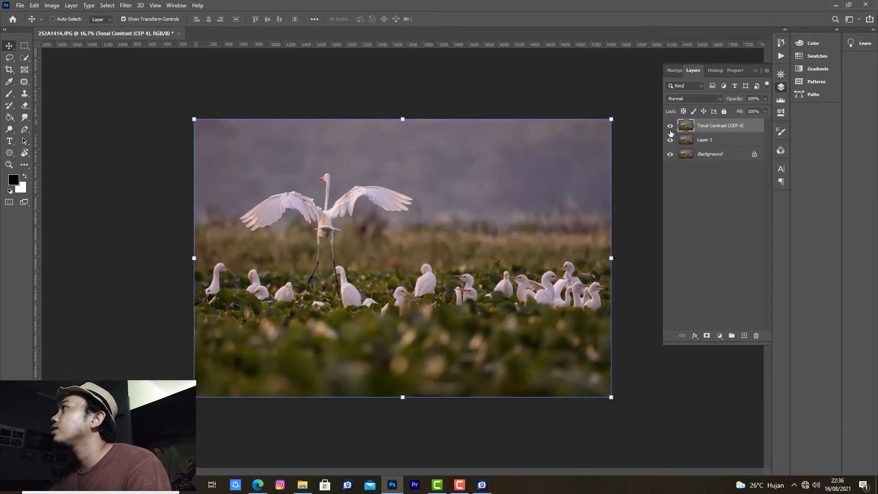
{"action": "left_click", "coordinate": [671, 131]}
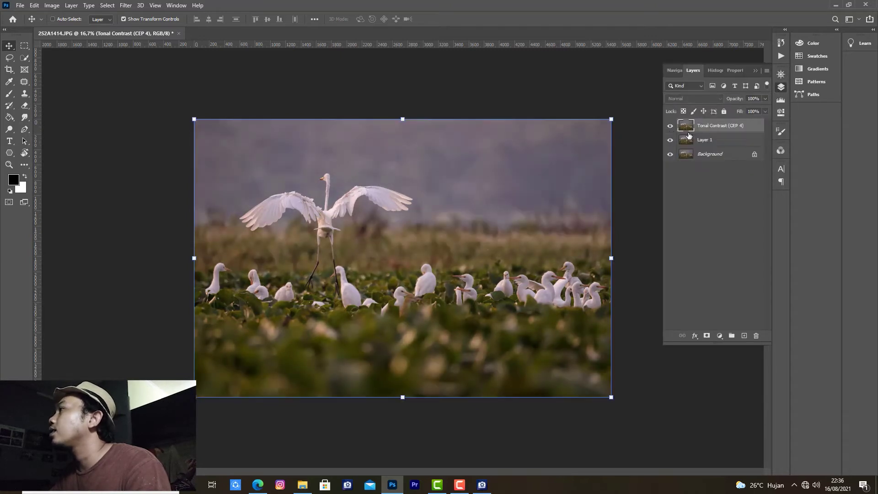
{"action": "left_click", "coordinate": [707, 336]}
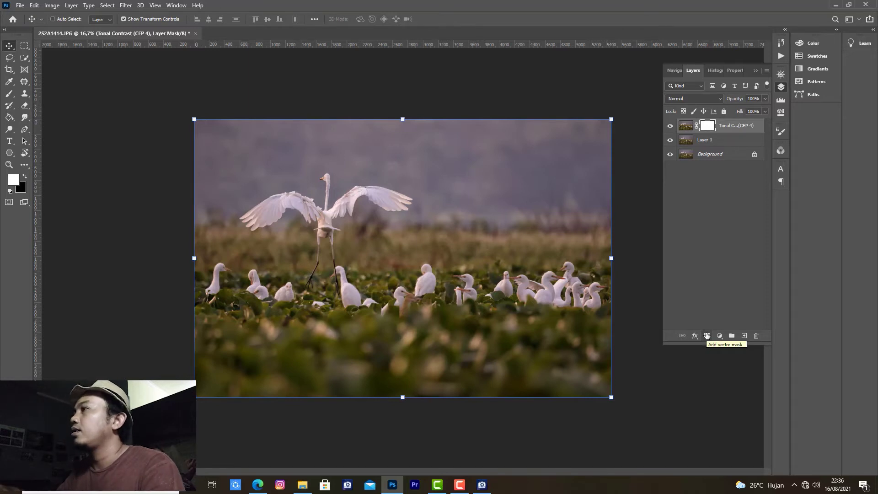
{"action": "key", "text": "ctrl"}
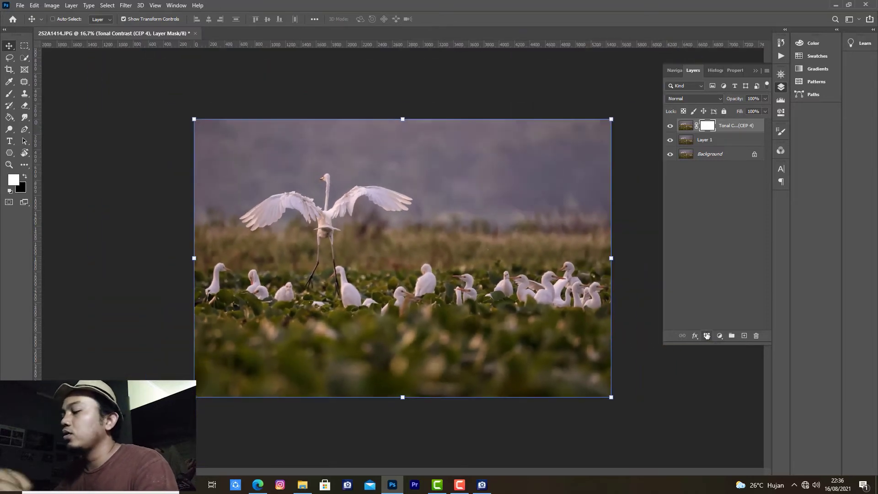
{"action": "key", "text": "ctrl+i"}
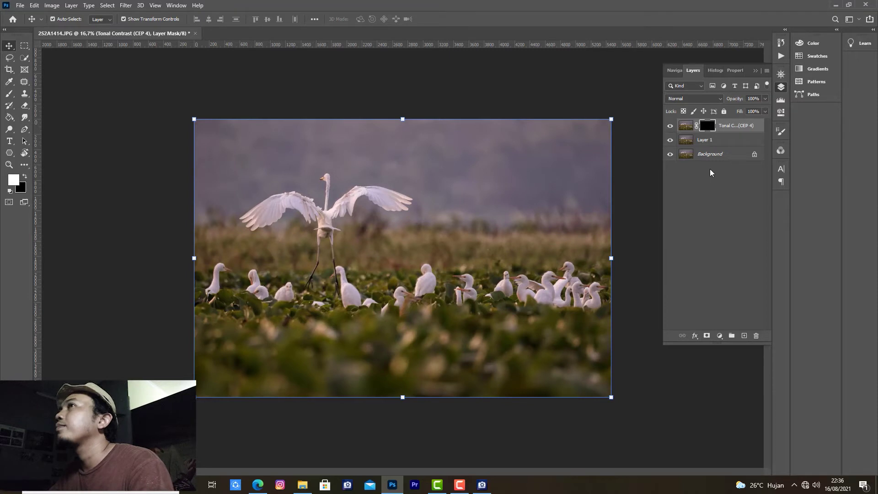
Select the Brush tool and zoom in with the flying egret centred
{"action": "left_click", "coordinate": [9, 96]}
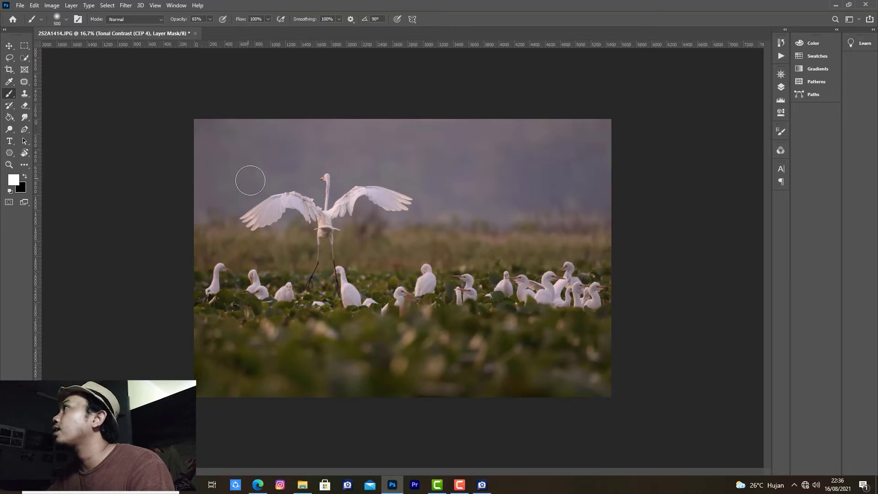
{"action": "left_click", "coordinate": [781, 87]}
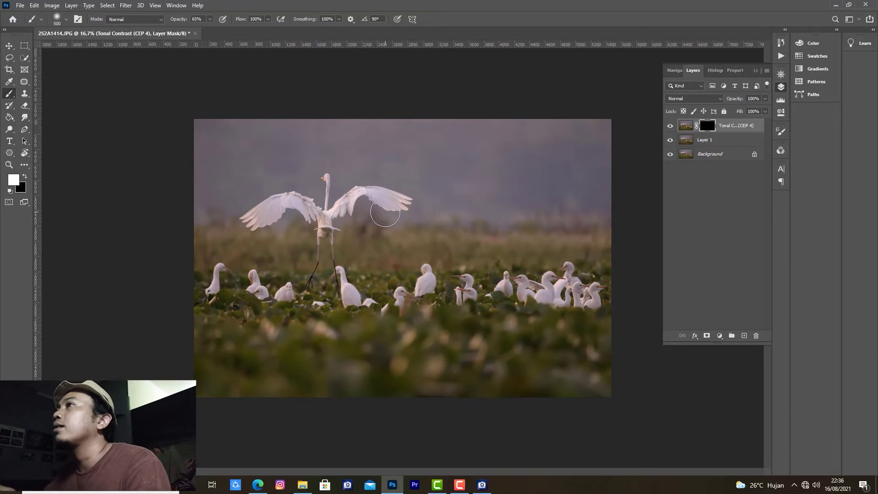
{"action": "key", "text": "ctrl+plus"}
{"action": "key", "text": "F7"}
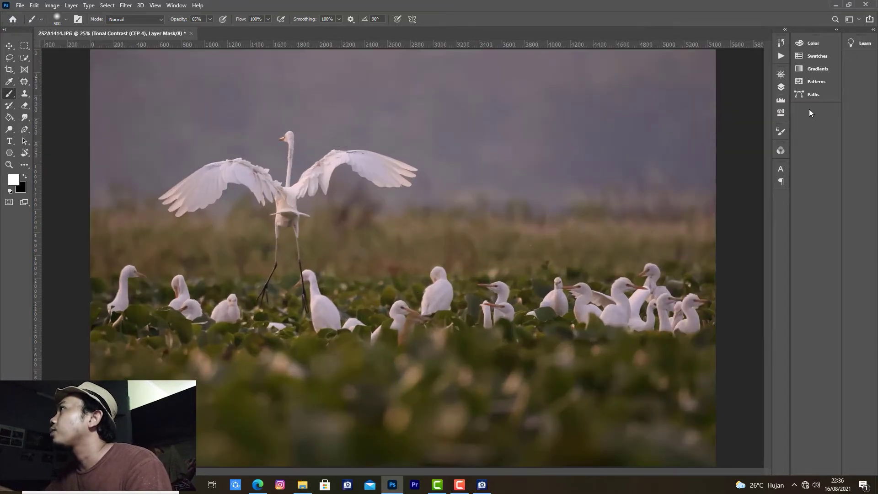
{"action": "left_click", "coordinate": [780, 87]}
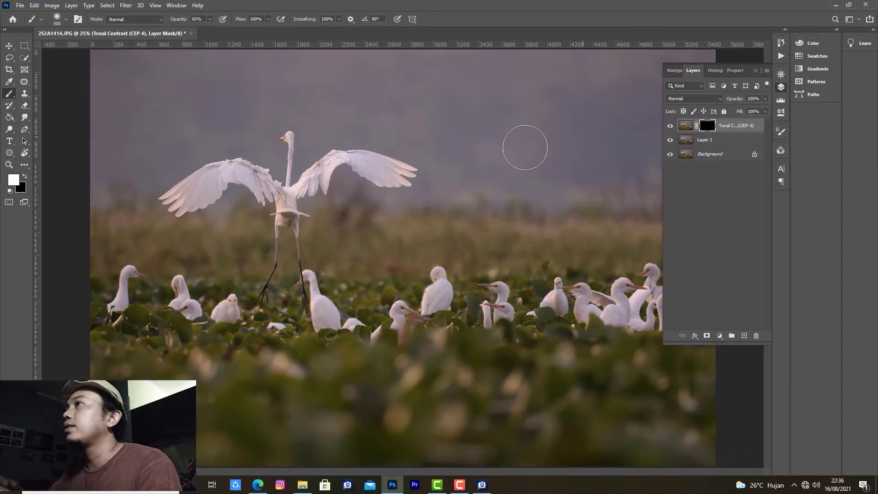
{"action": "key", "text": "ctrl+plus"}
{"action": "key", "text": "F7"}
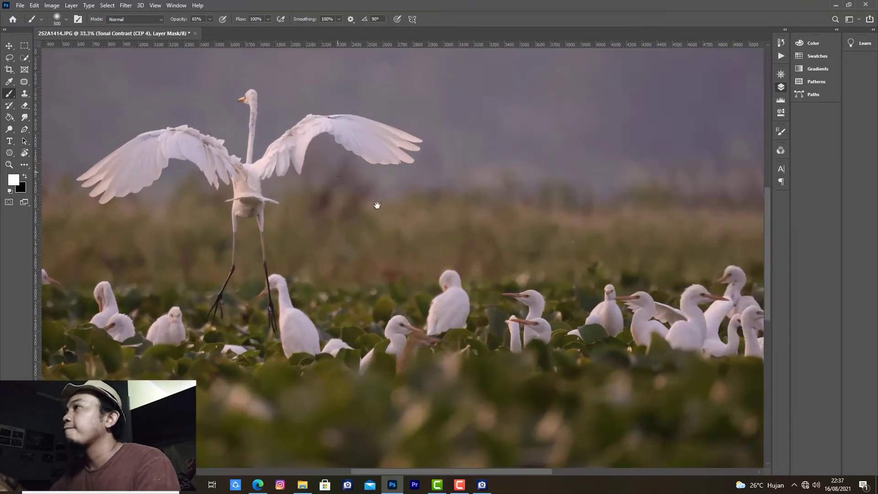
{"action": "left_click_drag", "start_coordinate": [377, 205], "coordinate": [435, 263]}
Paint the effect back onto the egret's beak, wings and body, resizing the brush as needed
{"action": "key", "text": "bracketleft"}
{"action": "key", "text": "bracketleft"}
{"action": "key", "text": "bracketleft"}
{"action": "key", "text": "bracketleft"}
{"action": "key", "text": "bracketleft"}
{"action": "key", "text": "bracketleft"}
{"action": "key", "text": "bracketleft"}
{"action": "key", "text": "bracketleft"}
{"action": "key", "text": "bracketleft"}
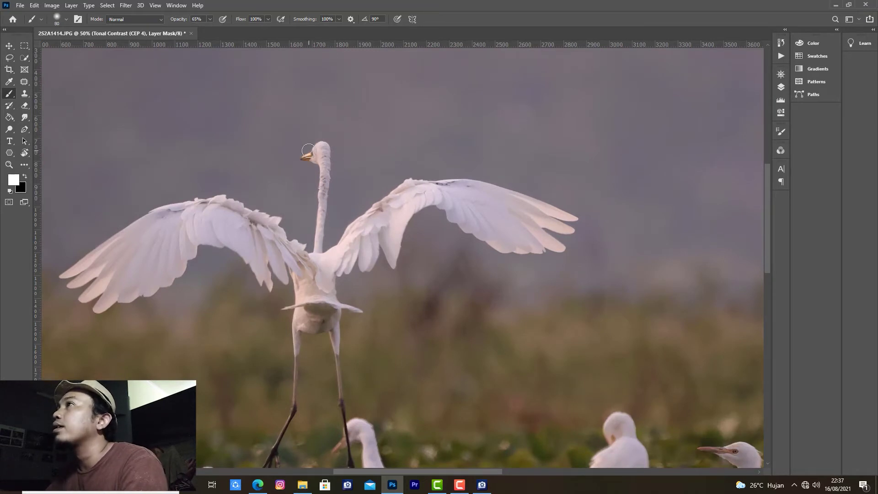
{"action": "left_click_drag", "start_coordinate": [303, 158], "coordinate": [311, 157]}
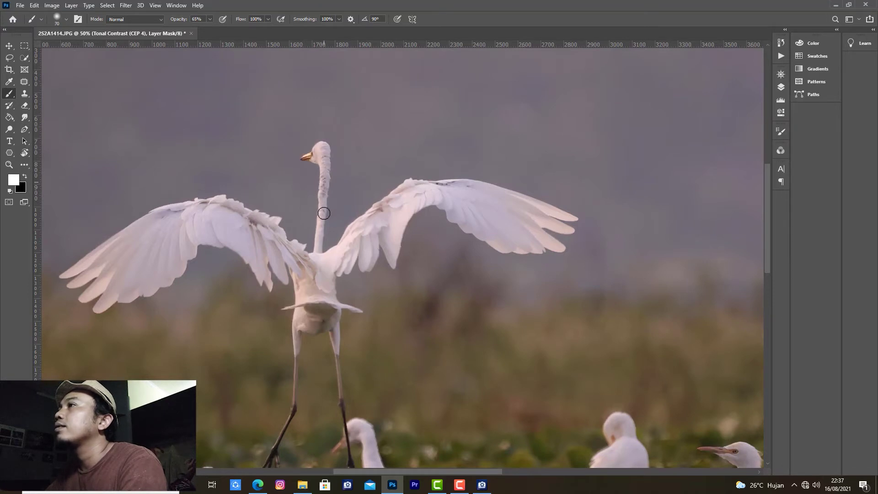
{"action": "key", "text": "bracketright"}
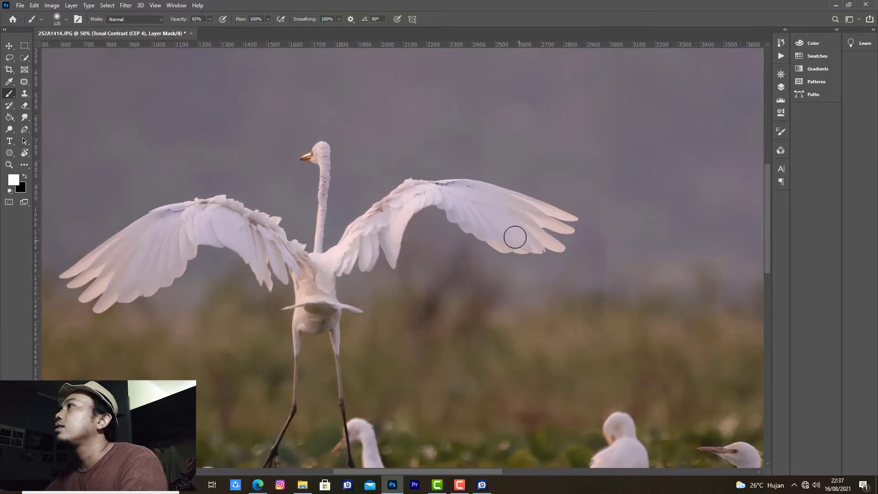
{"action": "key", "text": "bracketright"}
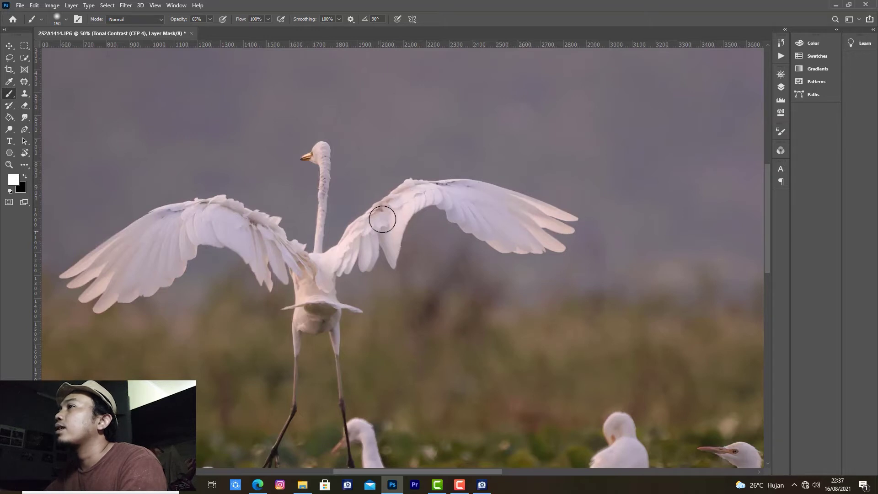
{"action": "key", "text": "bracketleft"}
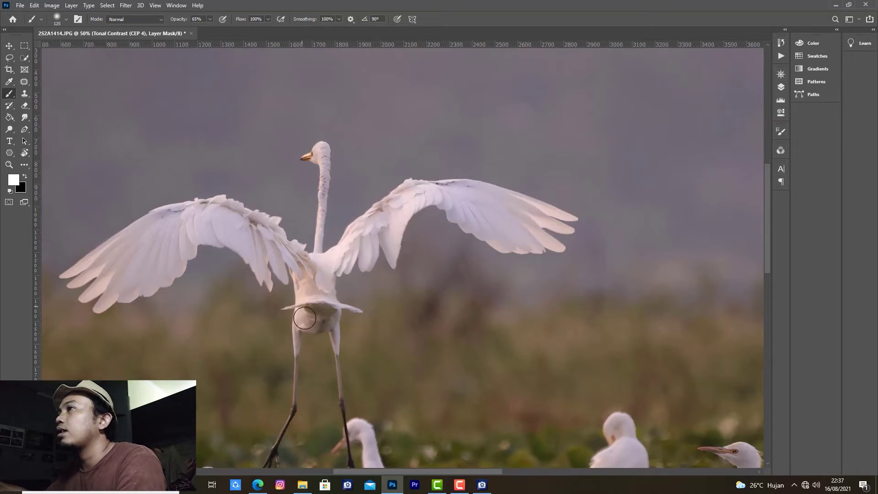
{"action": "scroll", "coordinate": [306, 267], "scroll_direction": "up", "scroll_amount": 3}
With a smaller brush, paint down the flying egret's legs to its feet and the egret below
{"action": "left_click_drag", "start_coordinate": [345, 302], "coordinate": [529, 190]}
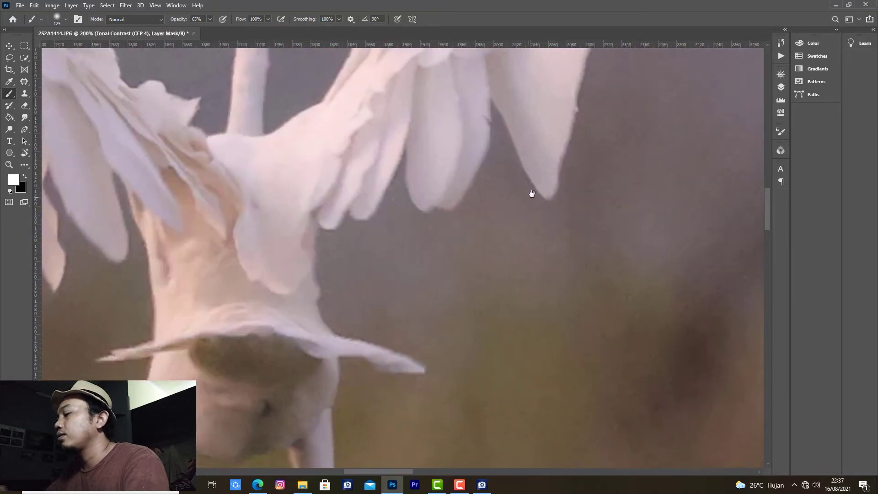
{"action": "key", "text": "bracketleft"}
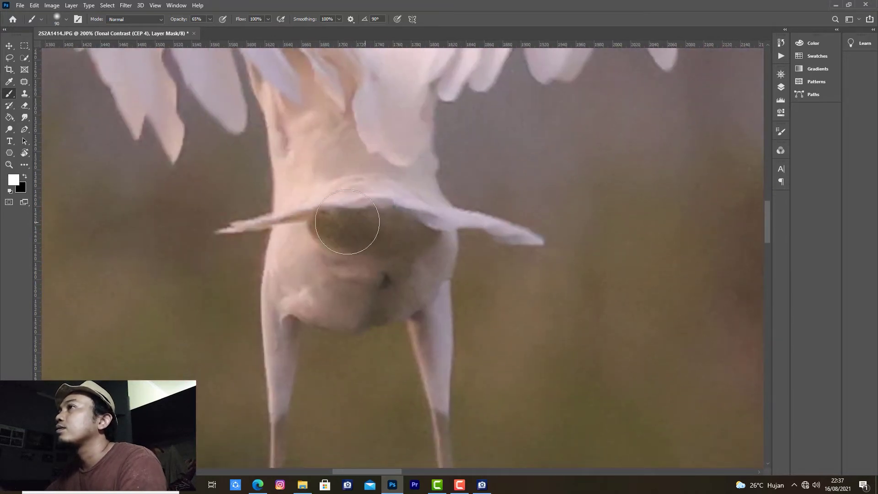
{"action": "key", "text": "bracketleft"}
{"action": "key", "text": "bracketleft"}
{"action": "key", "text": "bracketleft"}
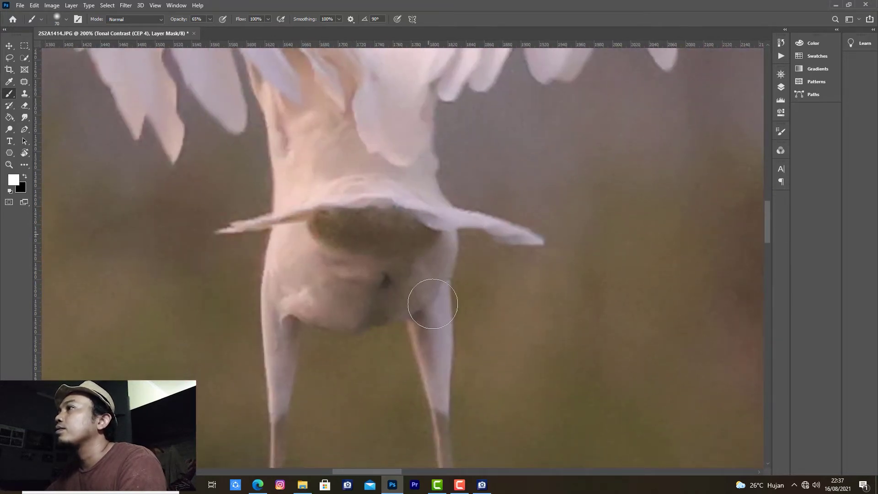
{"action": "key", "text": "bracketleft"}
{"action": "key", "text": "bracketleft"}
{"action": "key", "text": "bracketleft"}
{"action": "key", "text": "bracketleft"}
{"action": "key", "text": "bracketleft"}
{"action": "key", "text": "bracketleft"}
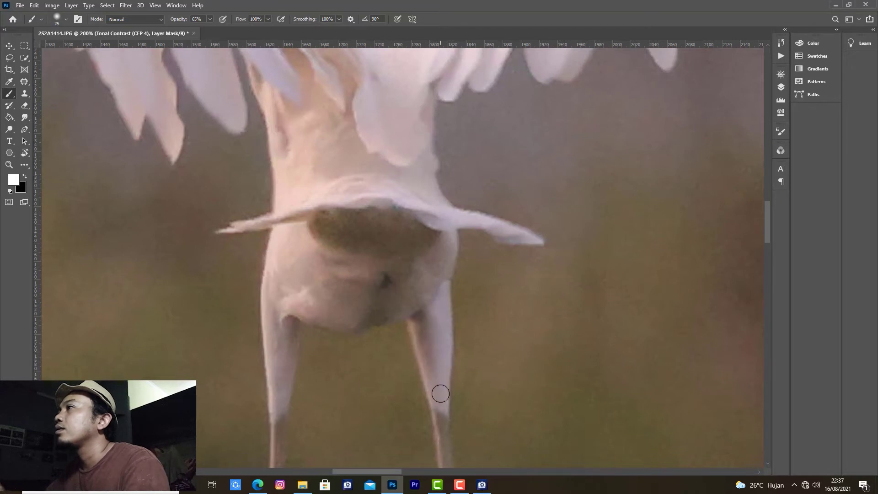
{"action": "scroll", "coordinate": [448, 293], "scroll_direction": "down", "scroll_amount": 4}
{"action": "scroll", "coordinate": [448, 293], "scroll_direction": "left", "scroll_amount": 3}
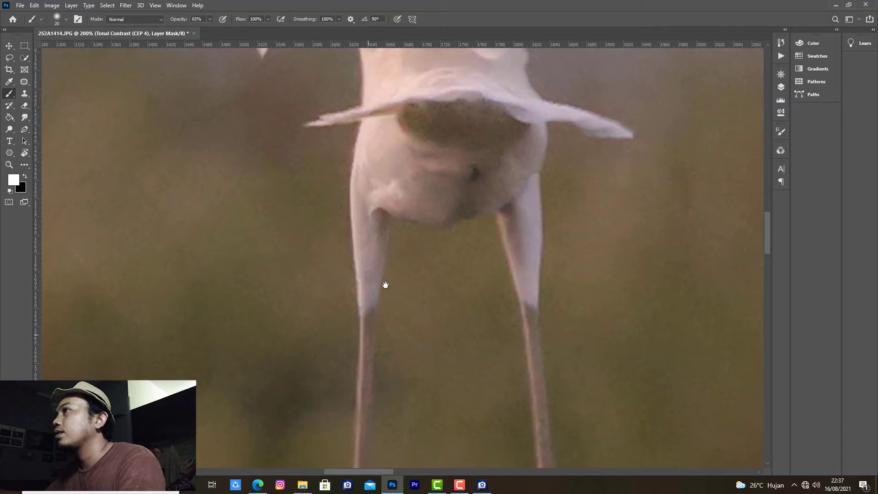
{"action": "left_click_drag", "start_coordinate": [384, 286], "coordinate": [395, 215]}
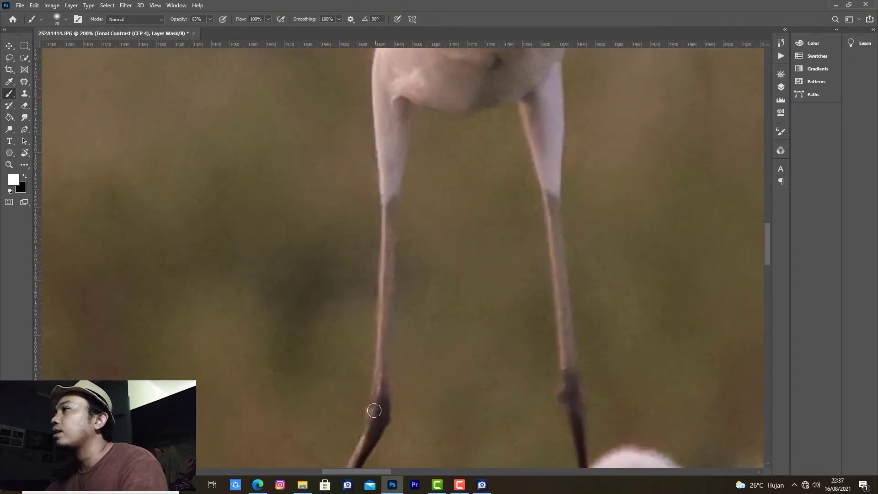
{"action": "left_click_drag", "start_coordinate": [379, 388], "coordinate": [463, 216]}
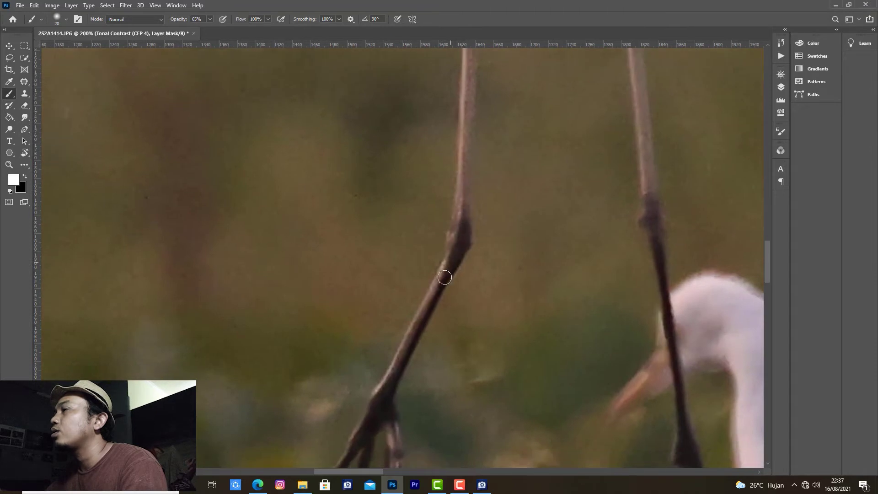
{"action": "left_click_drag", "start_coordinate": [390, 388], "coordinate": [410, 227]}
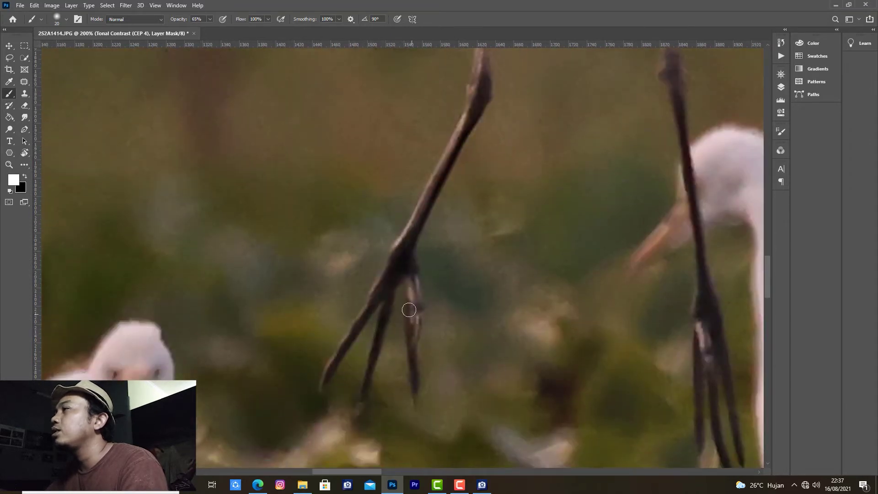
{"action": "left_click_drag", "start_coordinate": [409, 331], "coordinate": [281, 368]}
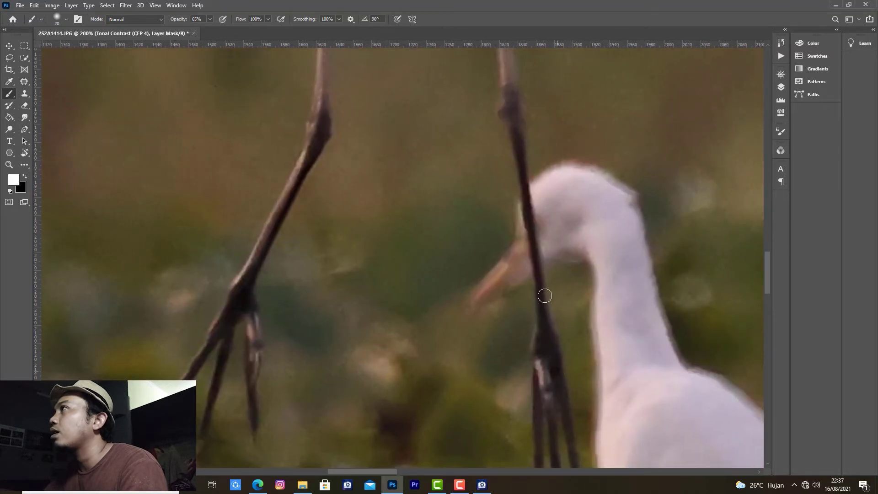
{"action": "left_click_drag", "start_coordinate": [512, 102], "coordinate": [485, 340]}
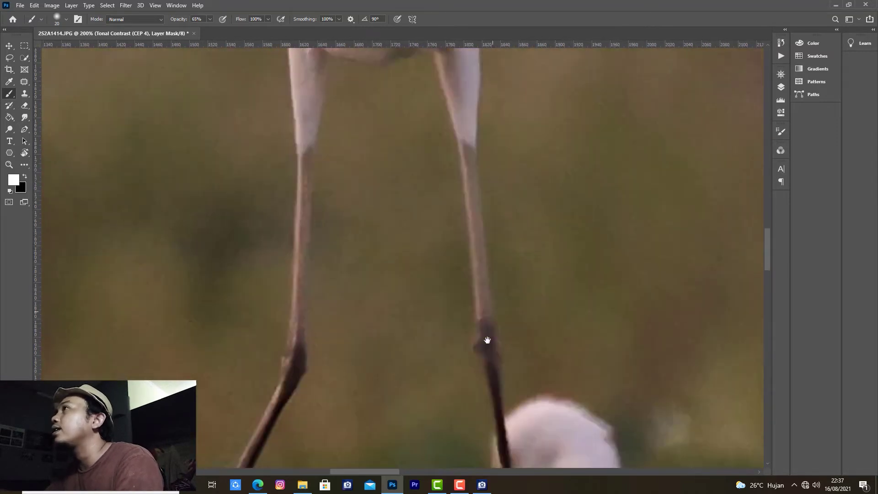
Paint the upper legs with a slightly larger brush, undo the last stroke, and zoom out
{"action": "key", "text": "bracketright"}
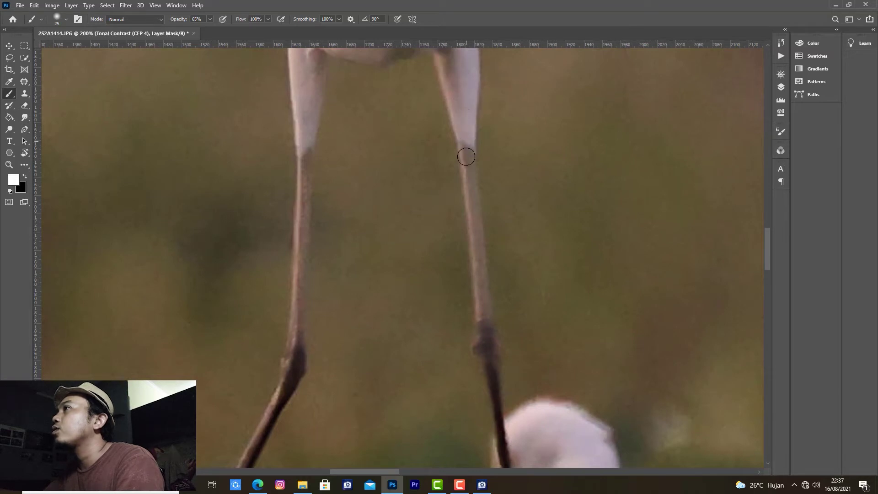
{"action": "key", "text": "bracketright"}
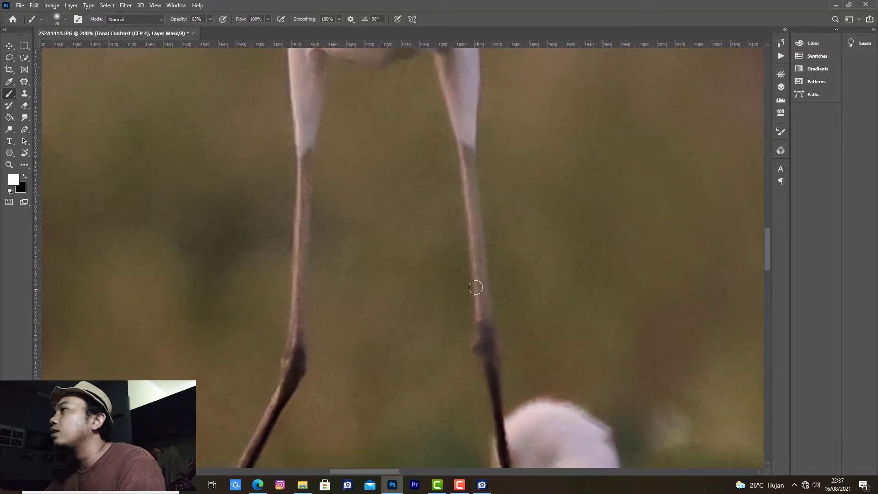
{"action": "left_click_drag", "start_coordinate": [473, 324], "coordinate": [426, 218]}
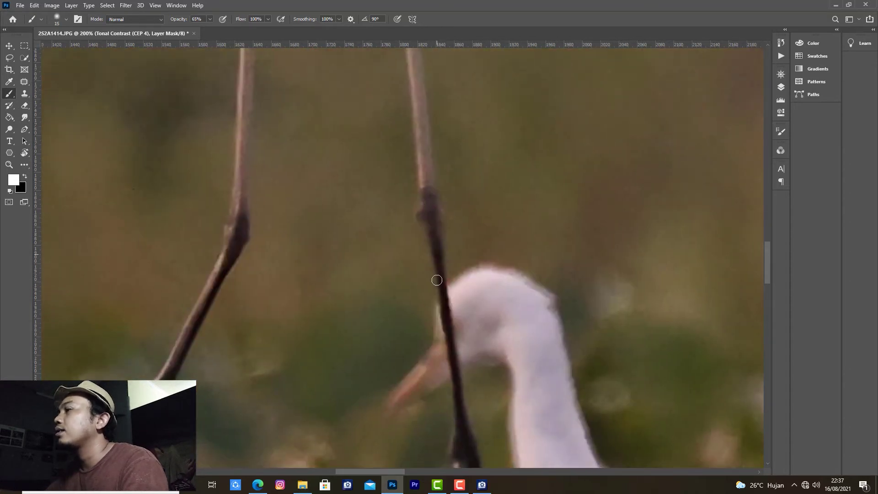
{"action": "key", "text": "ctrl+z"}
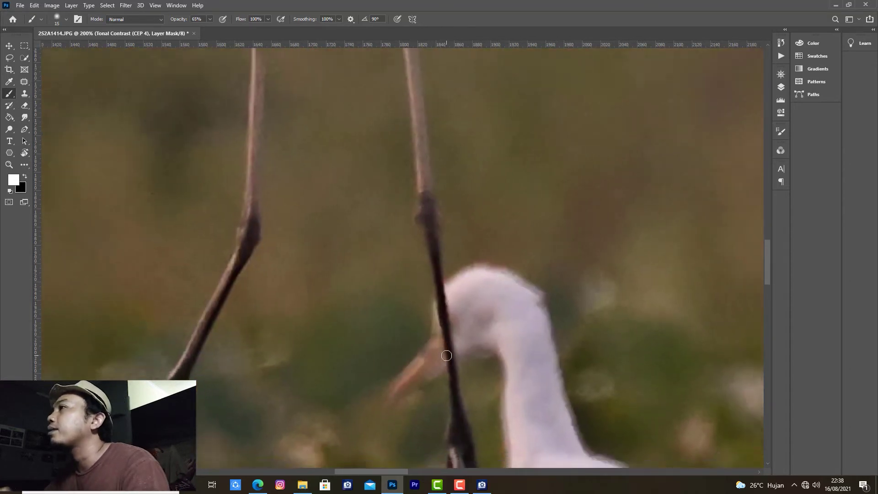
{"action": "key", "text": "ctrl+minus"}
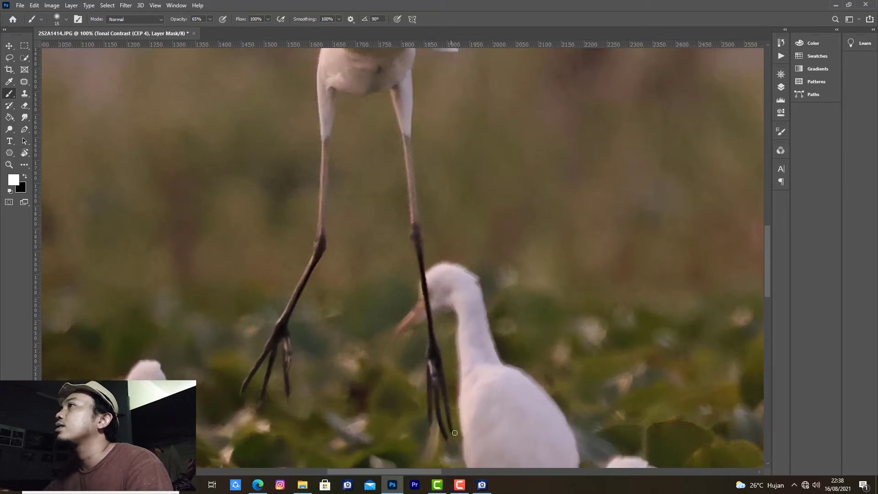
Paint the mask over the egret's spread wings and wingtip, then zoom out to the field
{"action": "mouse_move", "coordinate": [428, 275]}
{"action": "left_mouse_down"}
{"action": "mouse_move", "coordinate": [441, 329]}
{"action": "mouse_move", "coordinate": [467, 337]}
{"action": "mouse_move", "coordinate": [507, 208]}
{"action": "left_mouse_up"}
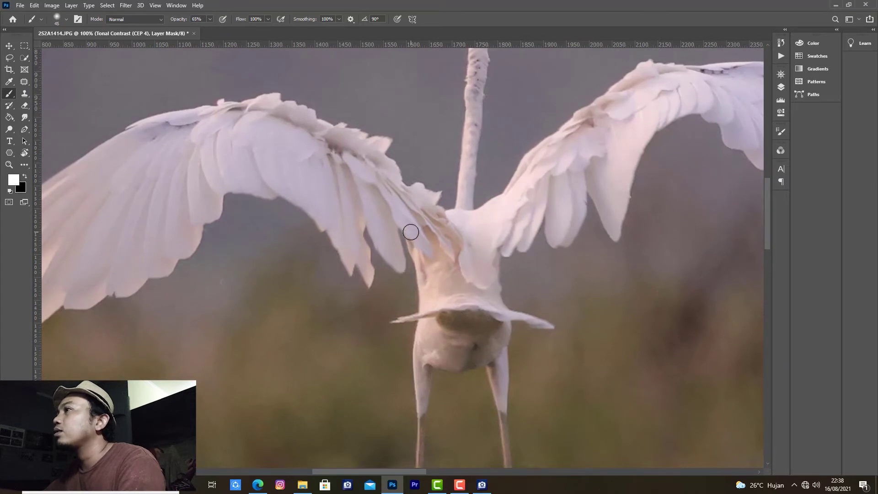
{"action": "key", "text": "bracketleft"}
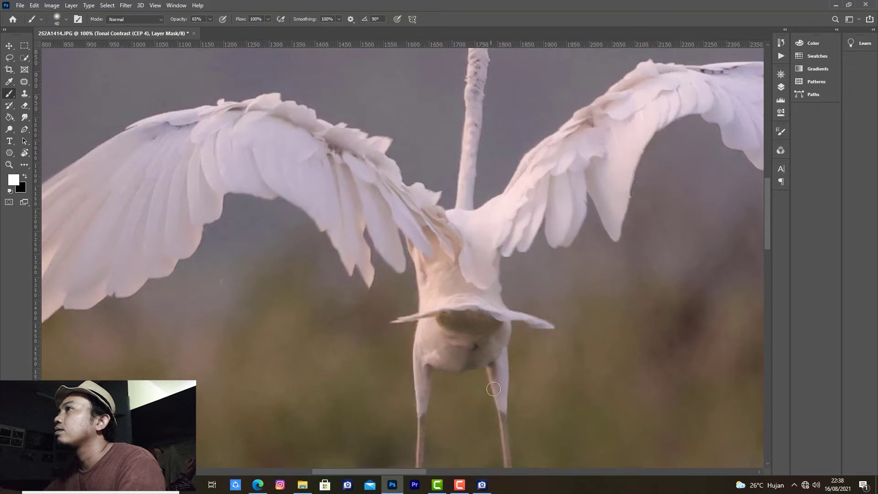
{"action": "left_click_drag", "start_coordinate": [446, 230], "coordinate": [643, 235]}
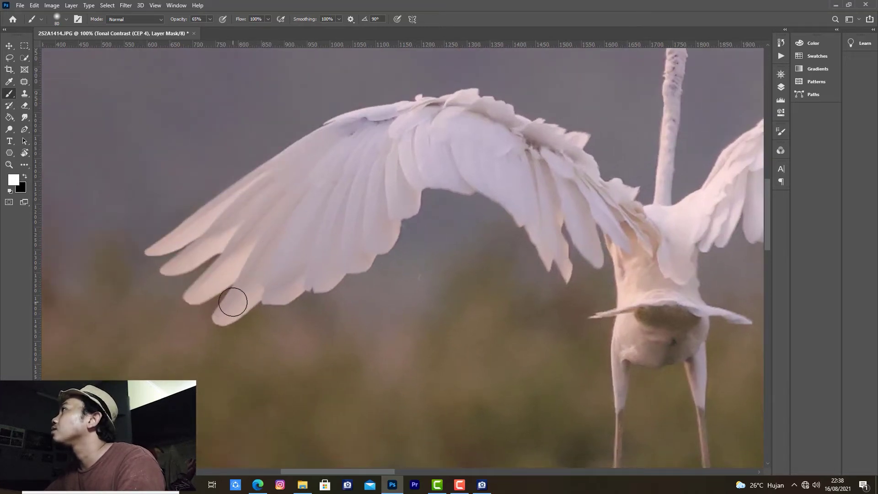
{"action": "left_click", "coordinate": [780, 87]}
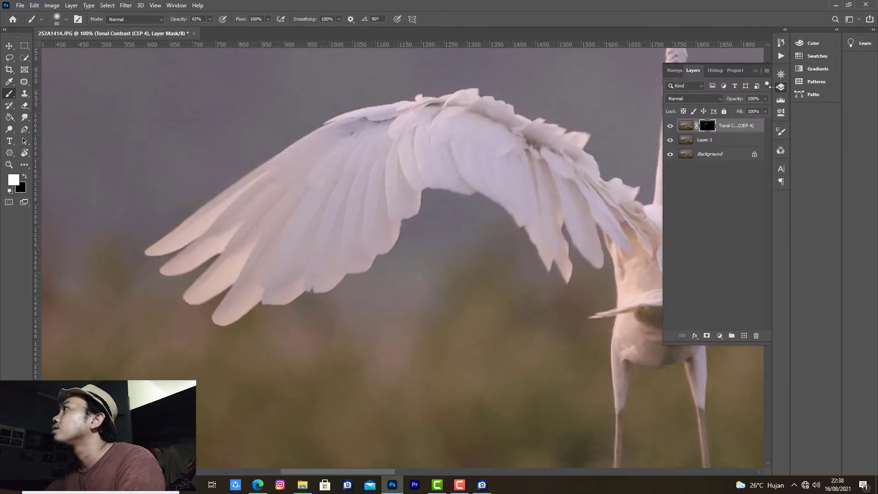
{"action": "left_click", "coordinate": [780, 87]}
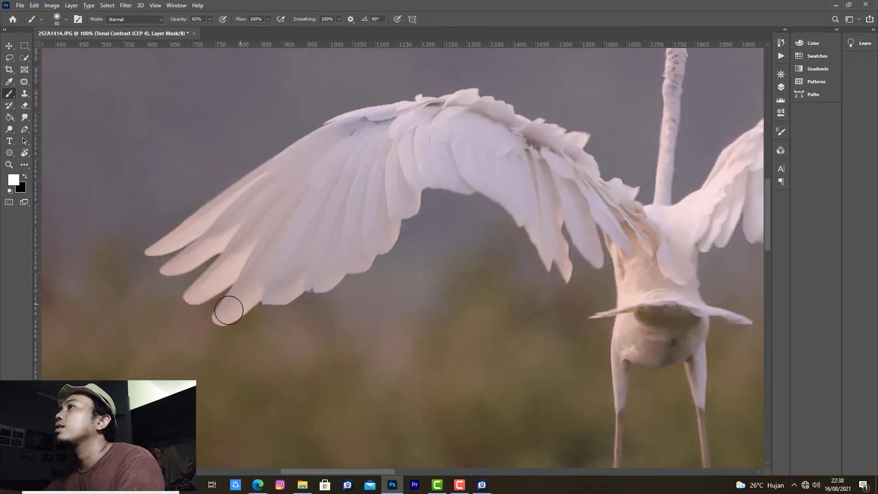
{"action": "key", "text": "bracketright"}
{"action": "key", "text": "bracketright"}
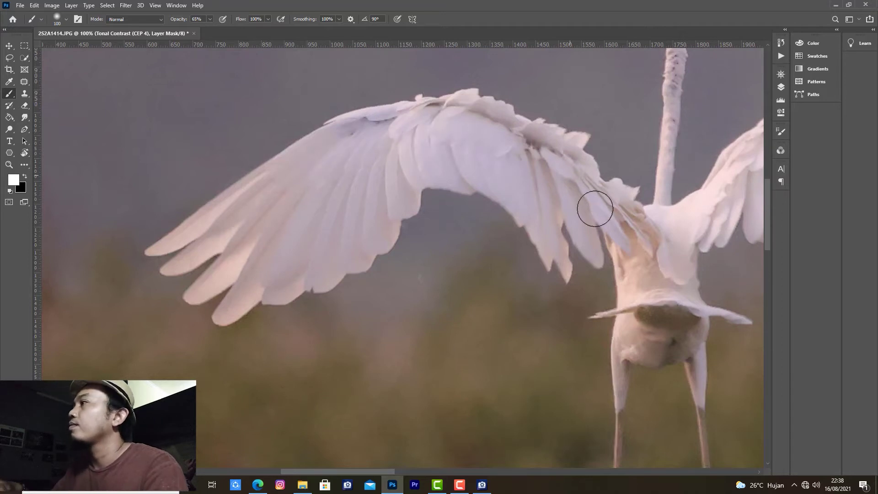
{"action": "key", "text": "ctrl+minus"}
{"action": "key", "text": "ctrl+minus"}
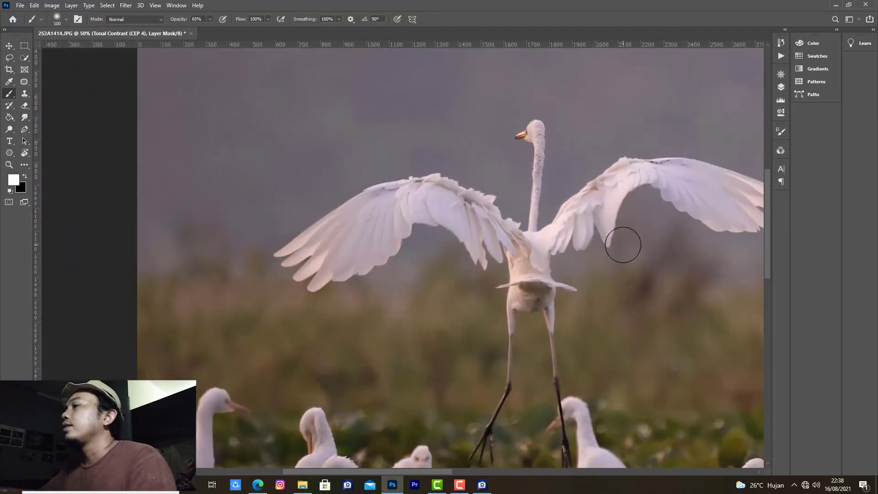
{"action": "left_click_drag", "start_coordinate": [623, 245], "coordinate": [417, 148]}
{"action": "key", "text": "ctrl+minus"}
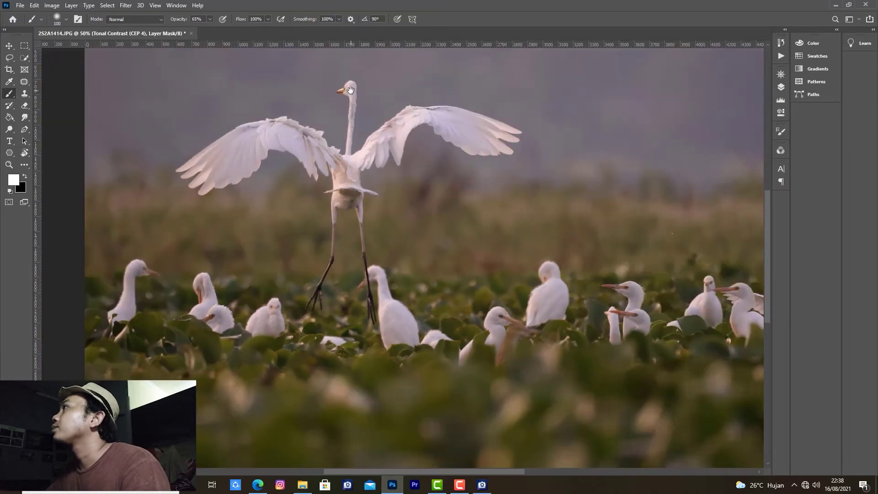
{"action": "left_click", "coordinate": [777, 91]}
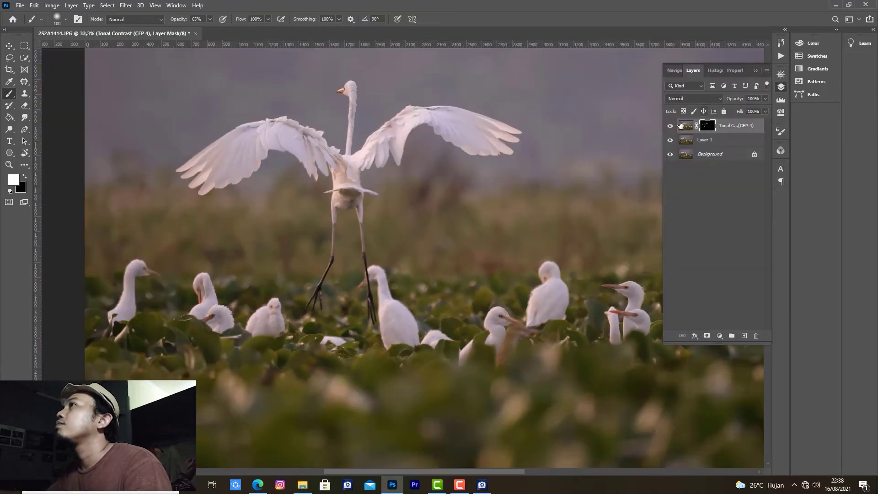
Brush the effect over the standing egrets, enlarging the brush, then zoom out to the whole photo
{"action": "left_click_drag", "start_coordinate": [363, 69], "coordinate": [415, 208]}
{"action": "left_click_drag", "start_coordinate": [421, 249], "coordinate": [430, 146]}
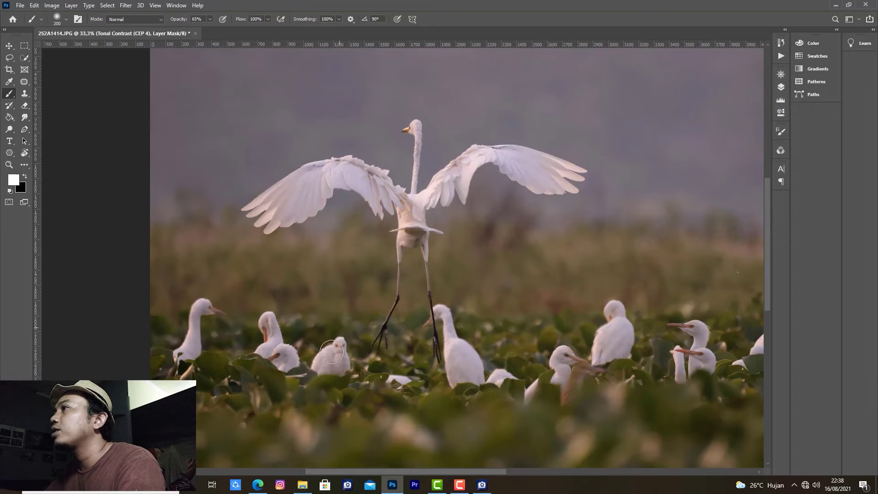
{"action": "key", "text": "bracketleft"}
{"action": "left_click", "coordinate": [461, 354]}
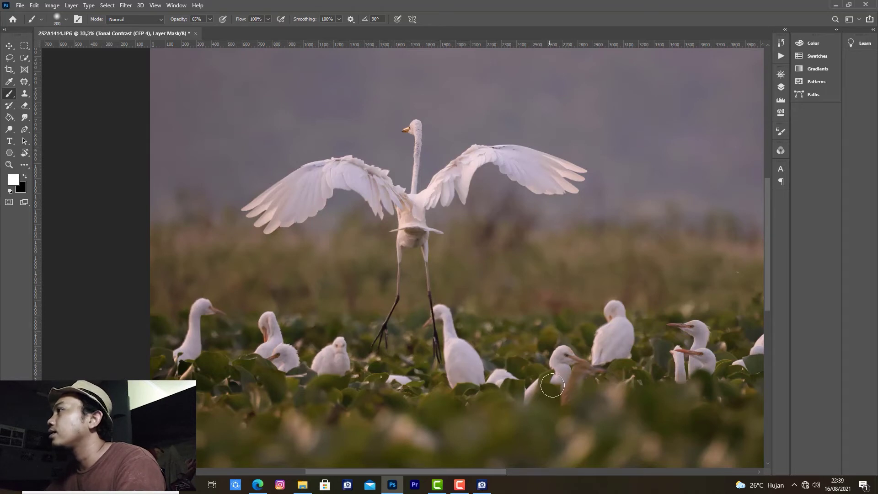
{"action": "left_click_drag", "start_coordinate": [548, 330], "coordinate": [436, 282]}
{"action": "key", "text": "bracketright"}
{"action": "left_click_drag", "start_coordinate": [635, 270], "coordinate": [567, 266]}
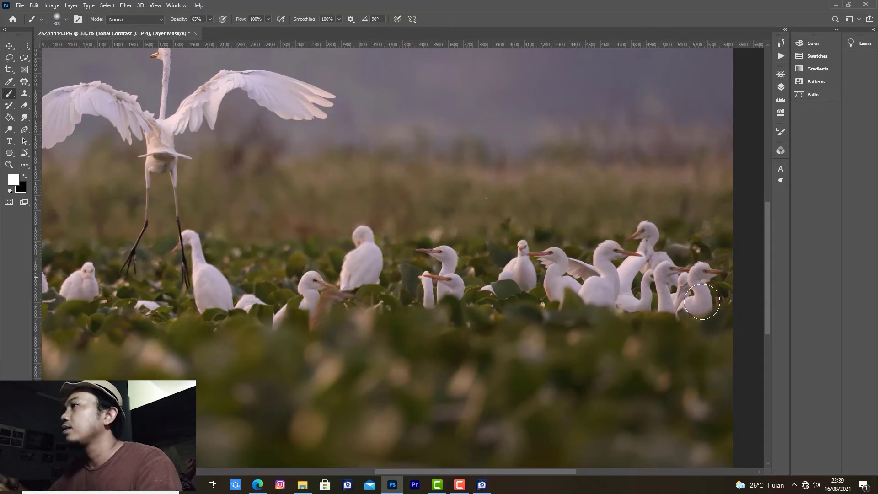
{"action": "scroll", "coordinate": [691, 277], "scroll_direction": "down", "scroll_amount": 1}
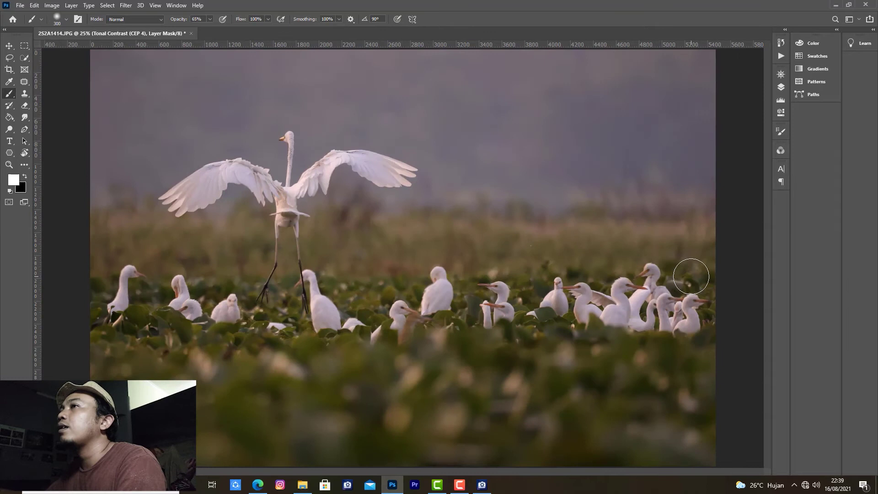
{"action": "key", "text": "bracketright"}
{"action": "key", "text": "bracketright"}
{"action": "key", "text": "bracketright"}
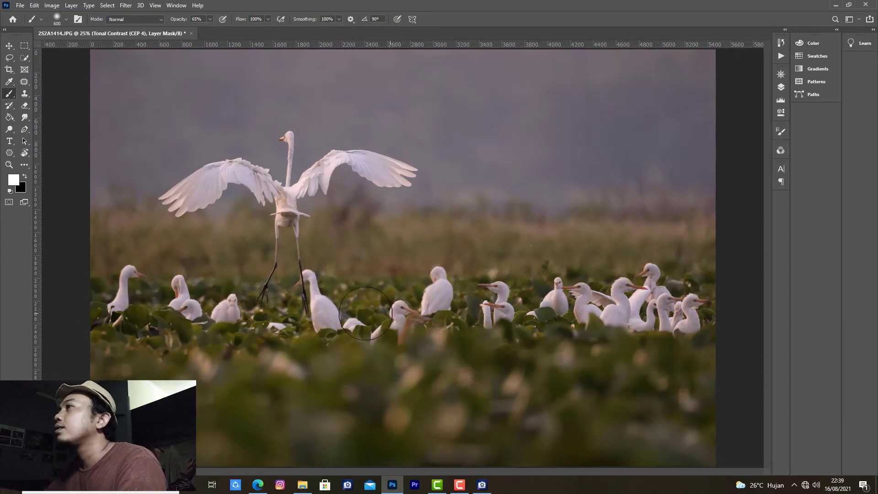
{"action": "key", "text": "ctrl+minus"}
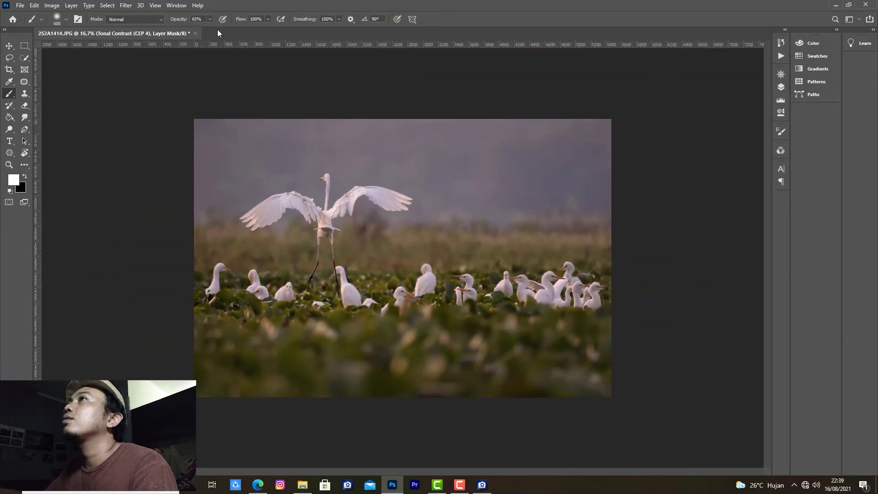
{"action": "left_click", "coordinate": [209, 19]}
At 100% brush opacity, paint the Tonal Contrast mask where the flying egret's wings join its body
{"action": "left_click_drag", "start_coordinate": [211, 29], "coordinate": [274, 31]}
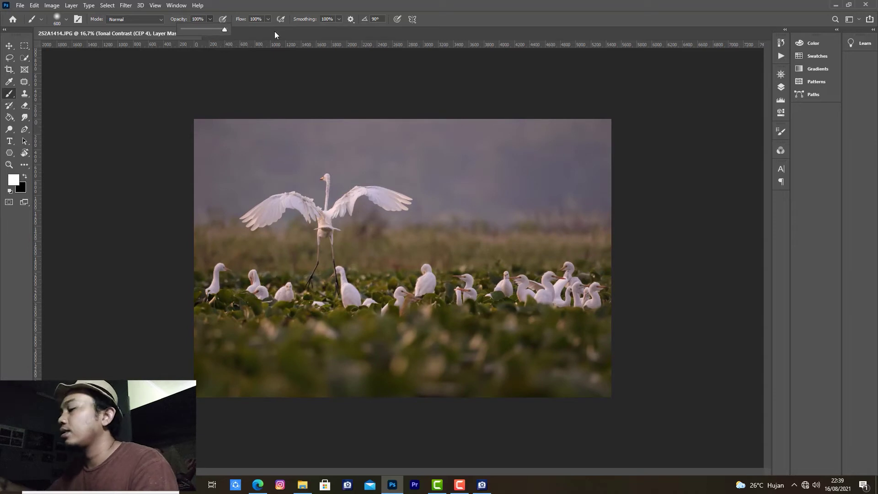
{"action": "key", "text": "ctrl+plus"}
{"action": "key", "text": "ctrl+plus"}
{"action": "key", "text": "ctrl+plus"}
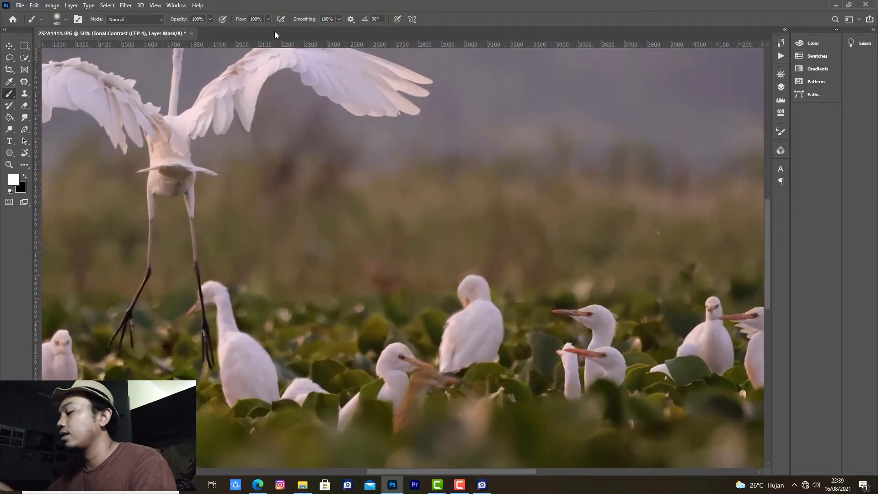
{"action": "left_click_drag", "start_coordinate": [275, 50], "coordinate": [613, 205]}
{"action": "key", "text": "bracketleft"}
{"action": "key", "text": "bracketleft"}
{"action": "key", "text": "bracketleft"}
{"action": "key", "text": "bracketleft"}
{"action": "key", "text": "bracketleft"}
{"action": "mouse_move", "coordinate": [504, 295]}
{"action": "left_mouse_down"}
{"action": "mouse_move", "coordinate": [521, 294]}
{"action": "mouse_move", "coordinate": [520, 341]}
{"action": "left_mouse_up"}
{"action": "key", "text": "bracketleft"}
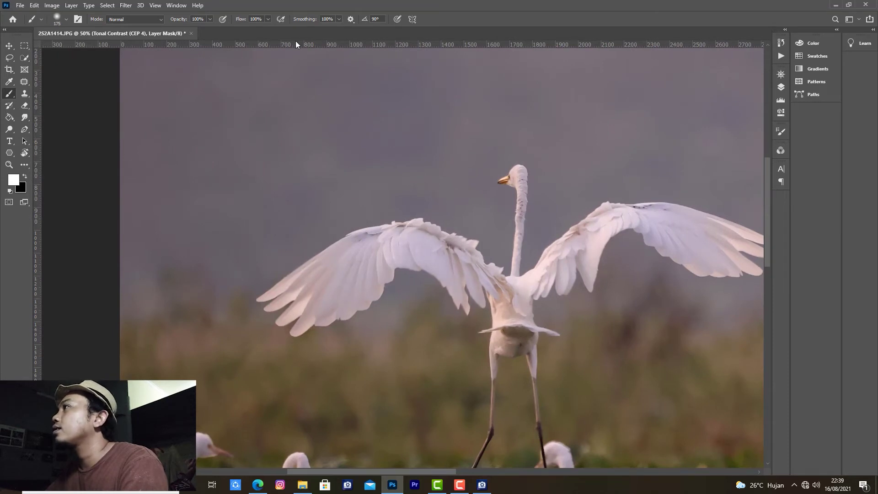
{"action": "key", "text": "bracketleft"}
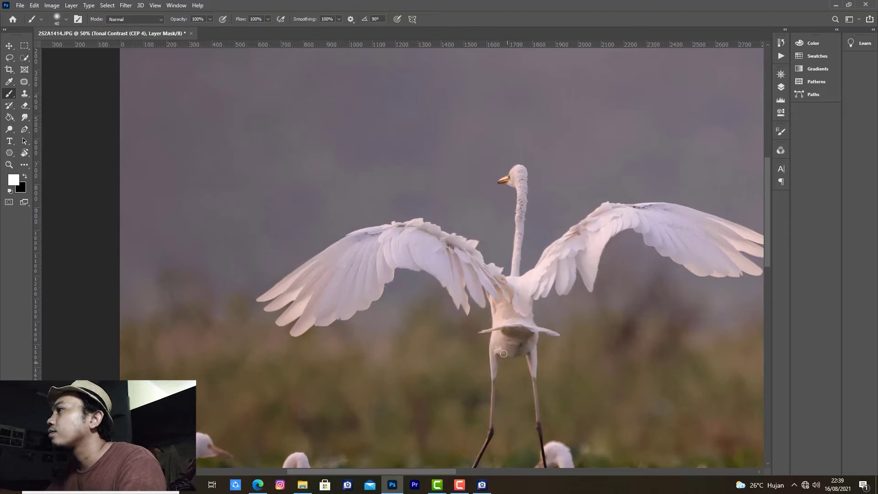
{"action": "scroll", "coordinate": [482, 453], "scroll_direction": "down", "scroll_amount": 2}
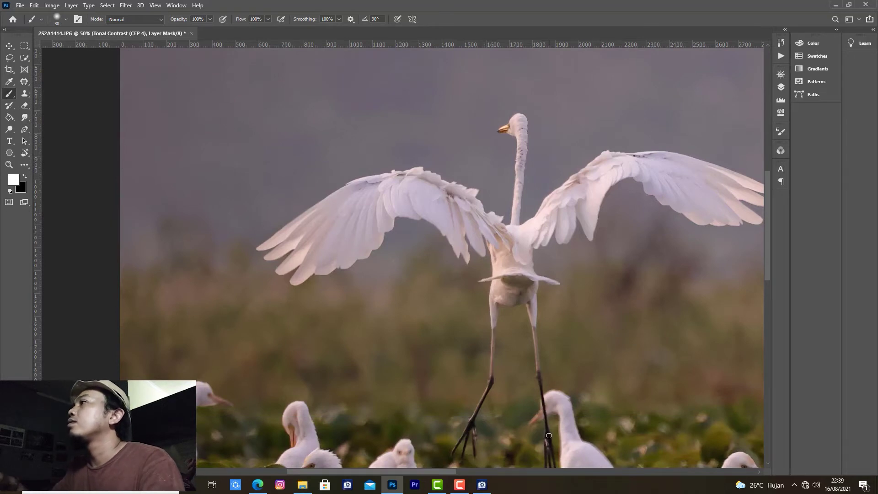
{"action": "key", "text": "ctrl+0"}
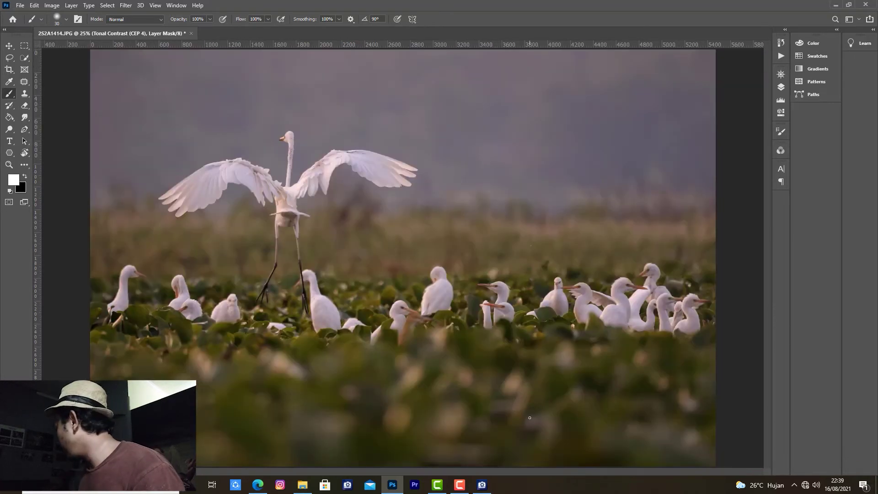
{"action": "key", "text": "ctrl+minus"}
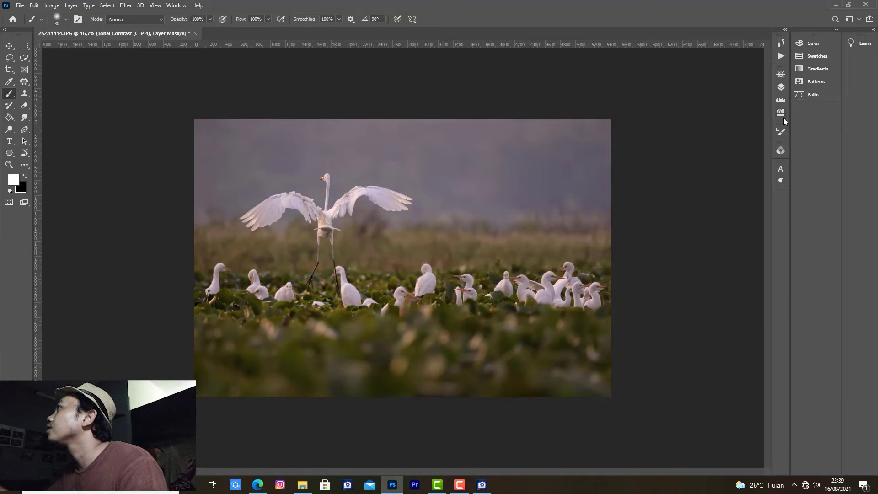
Toggle the Tonal Contrast layer off and on to compare the photo before and after
{"action": "left_click", "coordinate": [781, 87]}
{"action": "left_click", "coordinate": [673, 127]}
{"action": "left_click", "coordinate": [670, 126]}
{"action": "left_click", "coordinate": [670, 126]}
{"action": "left_click", "coordinate": [673, 127]}
Keep Tonal Contrast visible and stamp all visible layers into a new Layer 2
{"action": "left_click", "coordinate": [671, 126]}
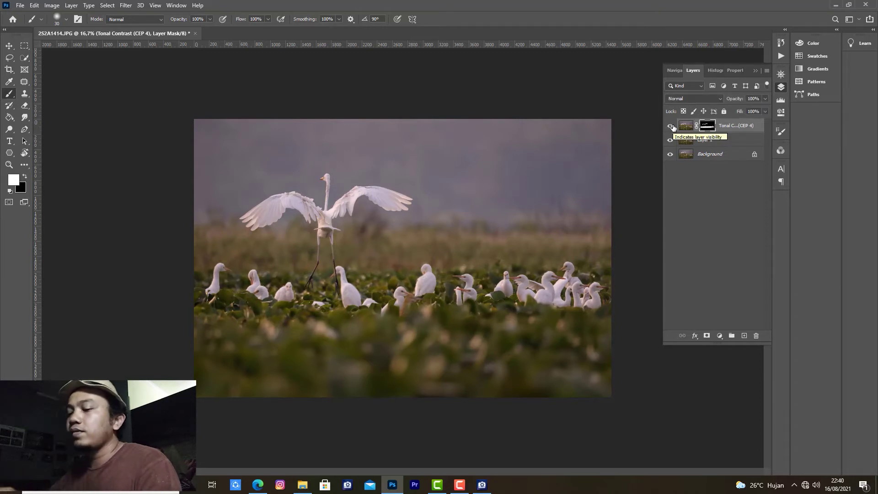
{"action": "key", "text": "ctrl+shift+alt+e"}
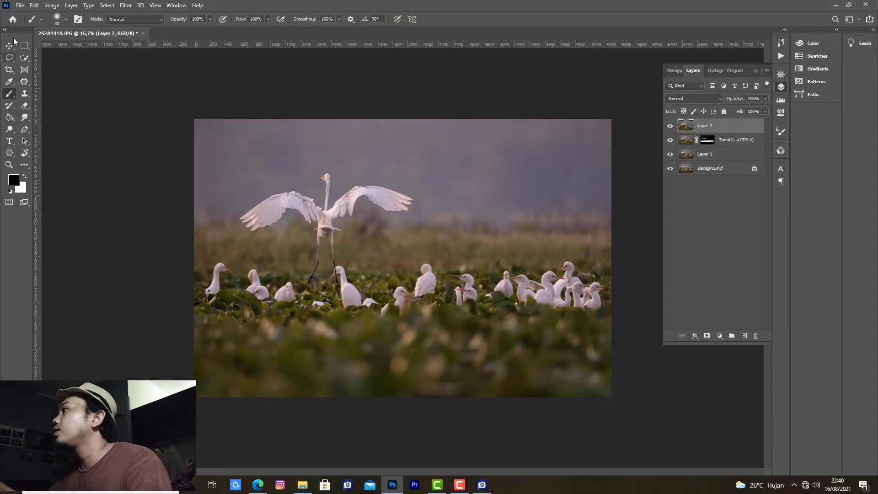
{"action": "left_click", "coordinate": [720, 336]}
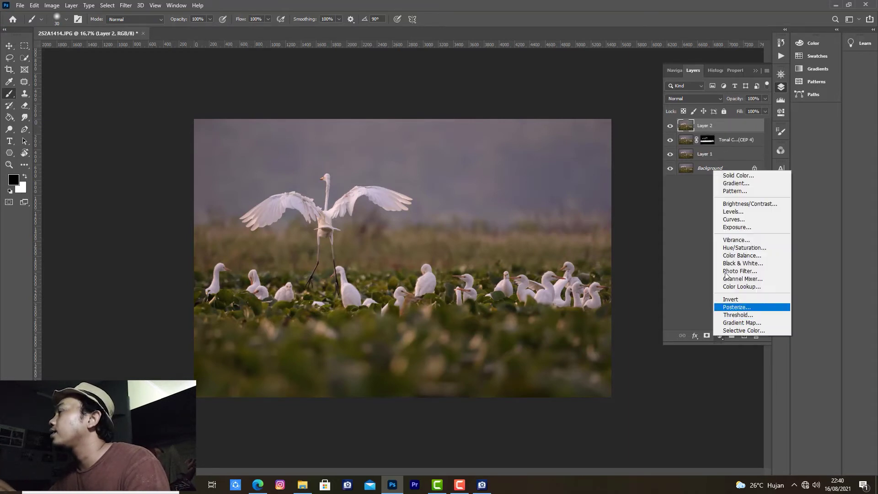
Add a reversed radial Gradient Fill layer centred over the egret
{"action": "left_click", "coordinate": [742, 185]}
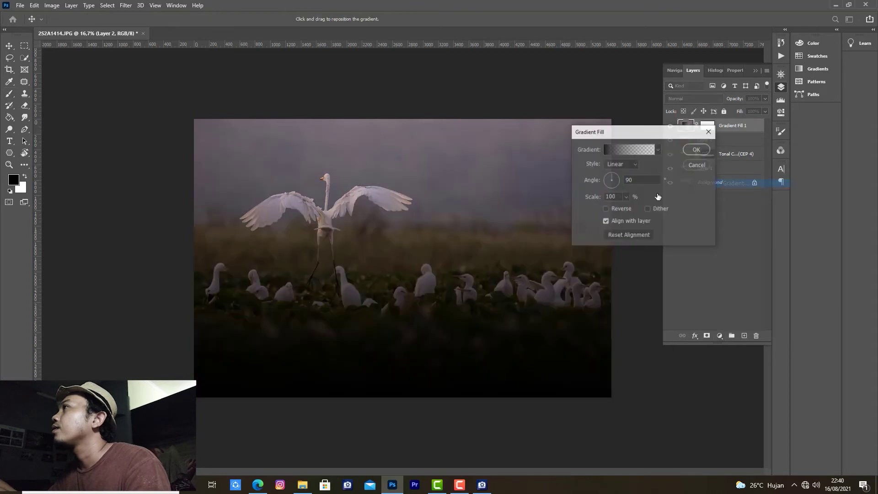
{"action": "left_click", "coordinate": [618, 164]}
{"action": "left_click", "coordinate": [614, 180]}
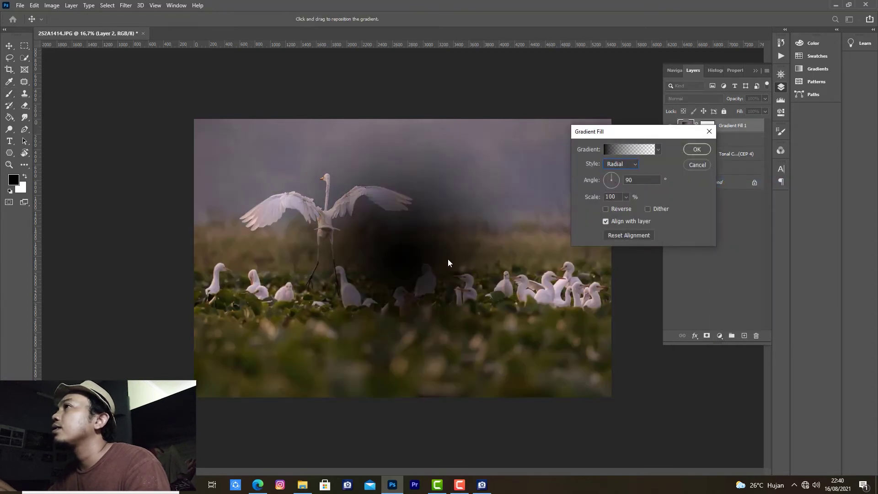
{"action": "left_click_drag", "start_coordinate": [404, 241], "coordinate": [341, 219]}
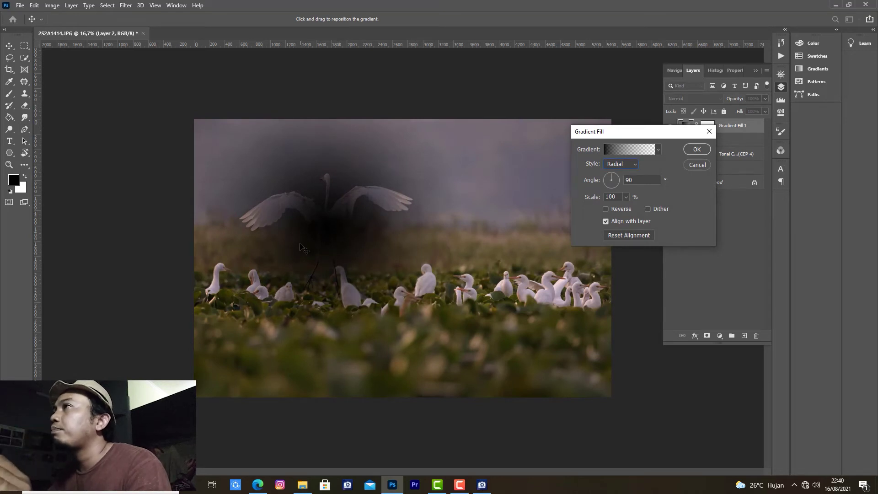
{"action": "left_click_drag", "start_coordinate": [327, 231], "coordinate": [324, 215]}
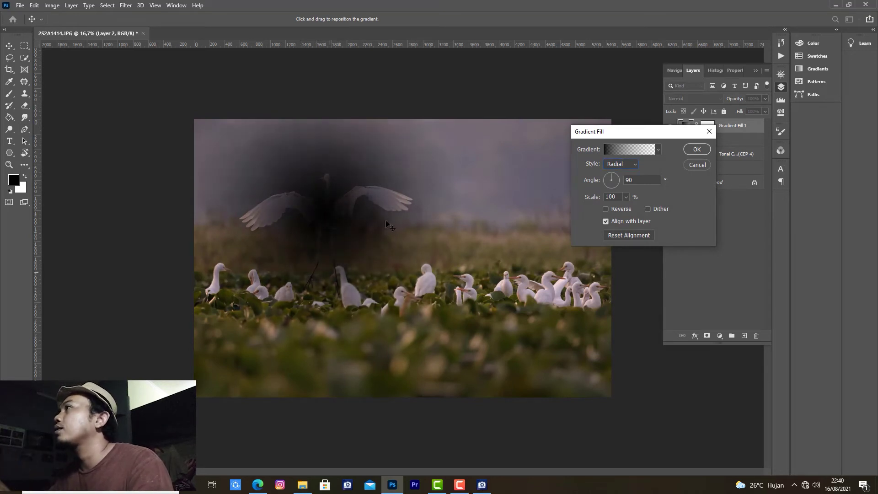
{"action": "left_click", "coordinate": [605, 208]}
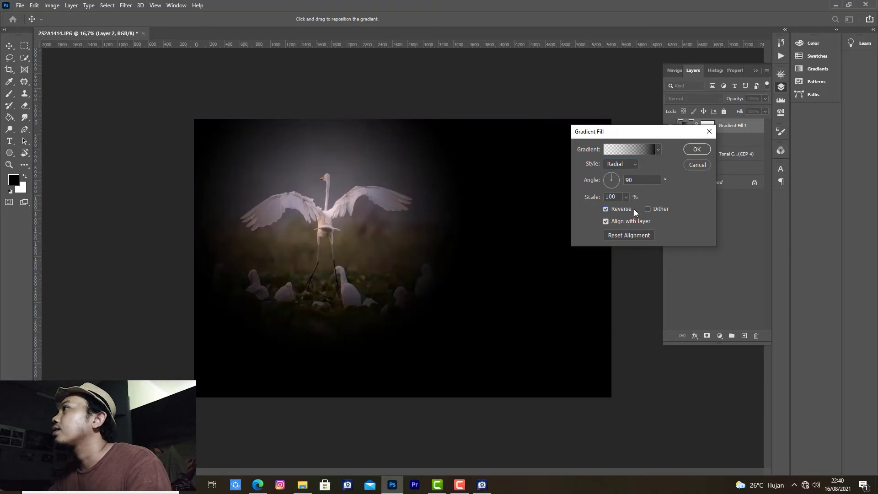
Make the gradient's left stop 0% opacity and set the vignette layer to 50% opacity
{"action": "left_click", "coordinate": [627, 149]}
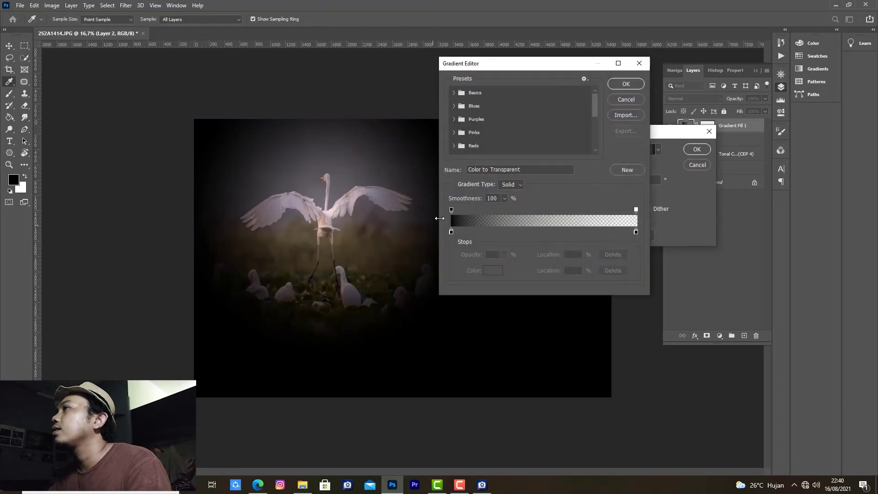
{"action": "left_click", "coordinate": [452, 232]}
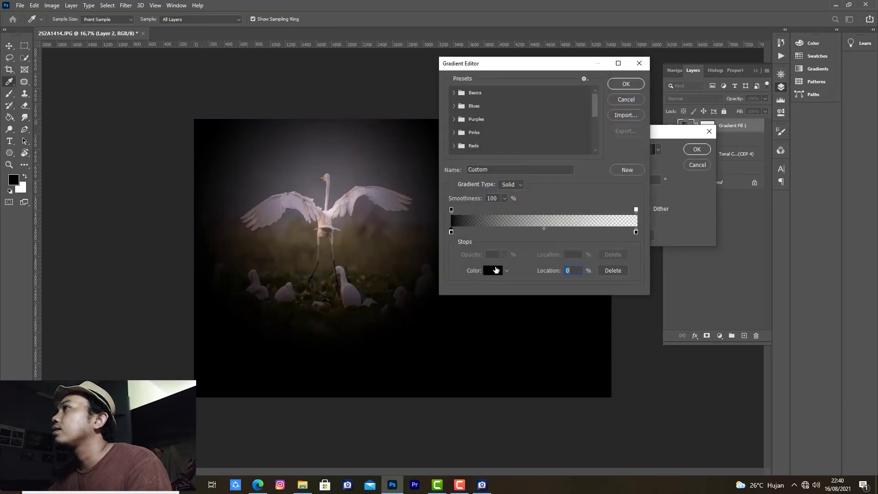
{"action": "left_click", "coordinate": [451, 210]}
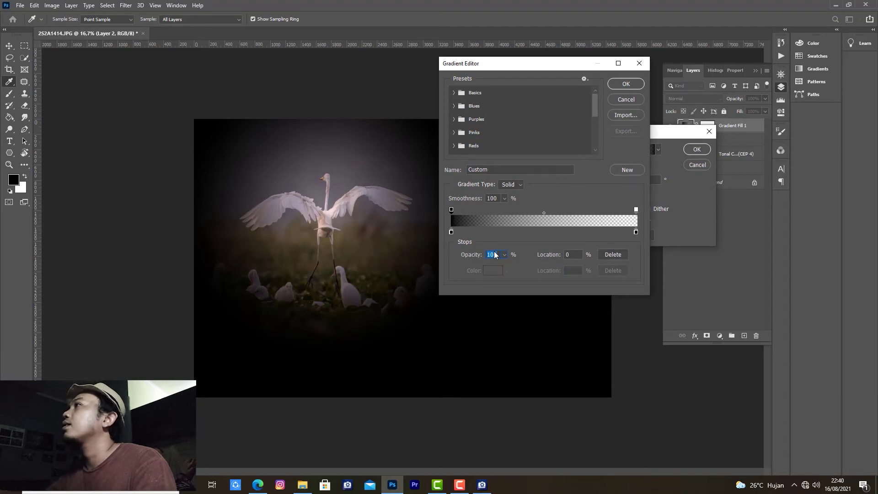
{"action": "type", "text": "0"}
{"action": "key", "text": "Return"}
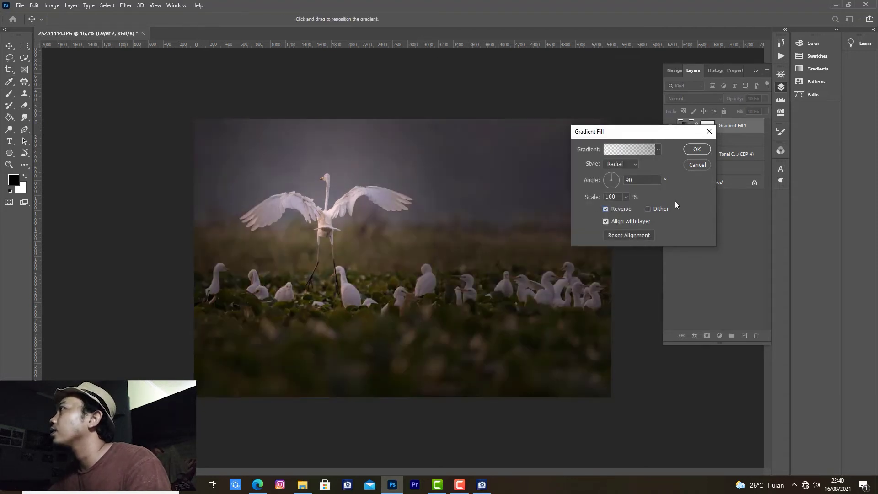
{"action": "left_click", "coordinate": [696, 150]}
{"action": "type", "text": "50"}
{"action": "key", "text": "Return"}
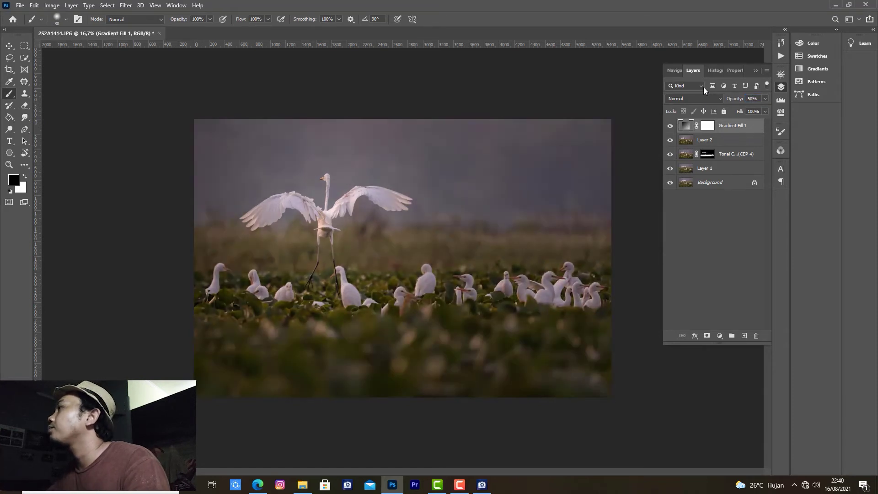
Add a Curves adjustment layer that raises the black point to lift the shadows
{"action": "left_click", "coordinate": [720, 336]}
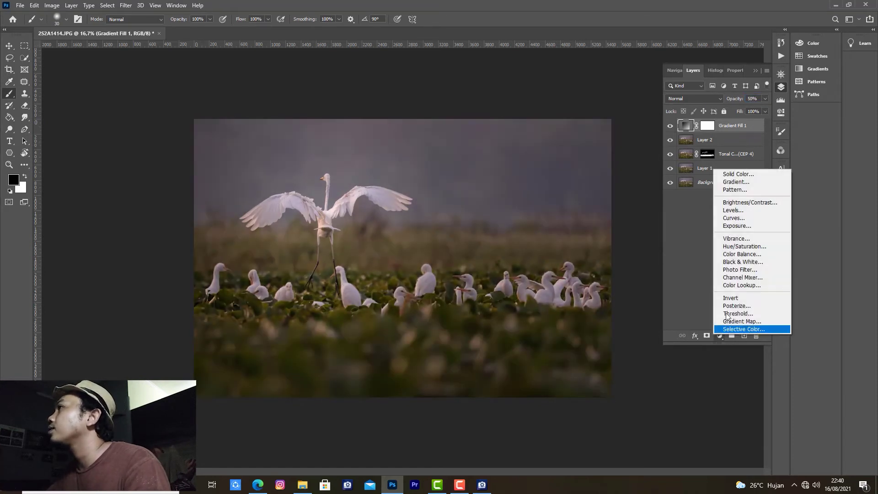
{"action": "left_click", "coordinate": [739, 219]}
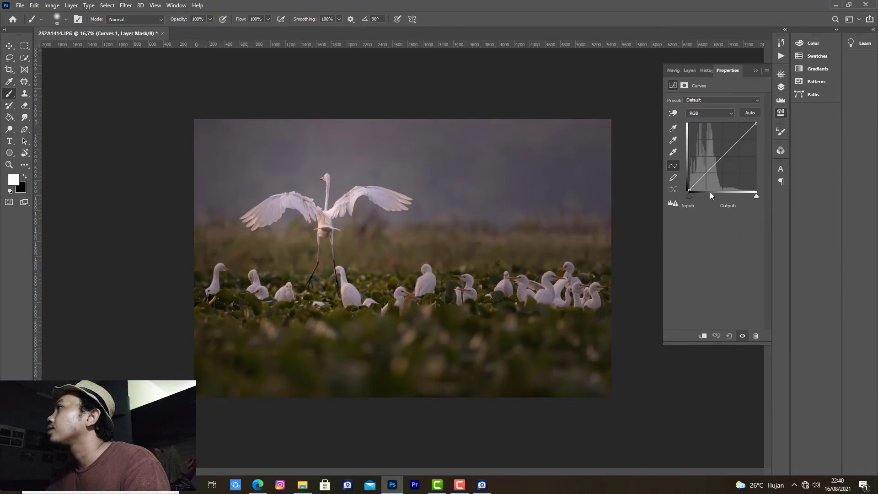
{"action": "left_click", "coordinate": [707, 171]}
{"action": "left_click_drag", "start_coordinate": [691, 189], "coordinate": [688, 186]}
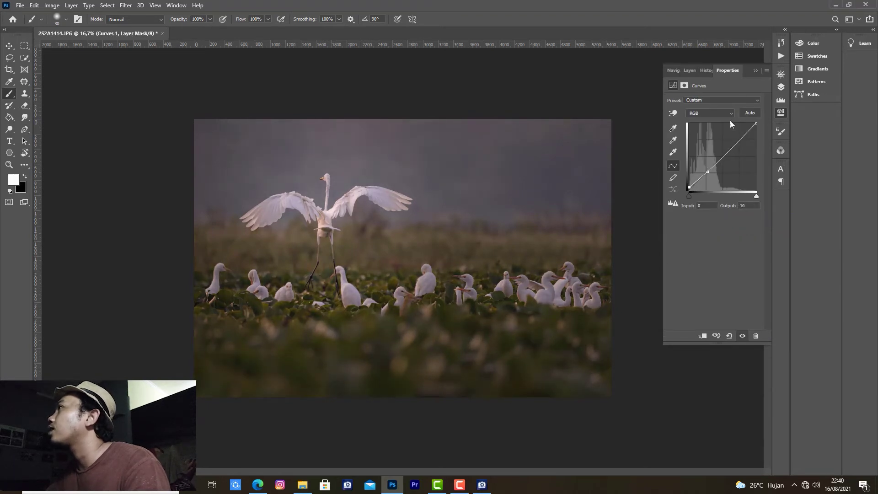
{"action": "left_click", "coordinate": [755, 70]}
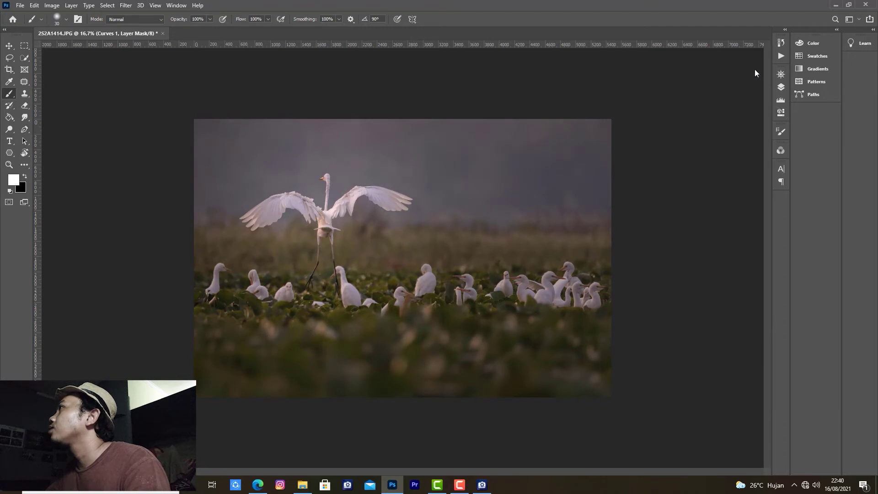
Add Curves 2 lifting the midtones from 124 to 133, then stamp visible layers
{"action": "left_click", "coordinate": [781, 87]}
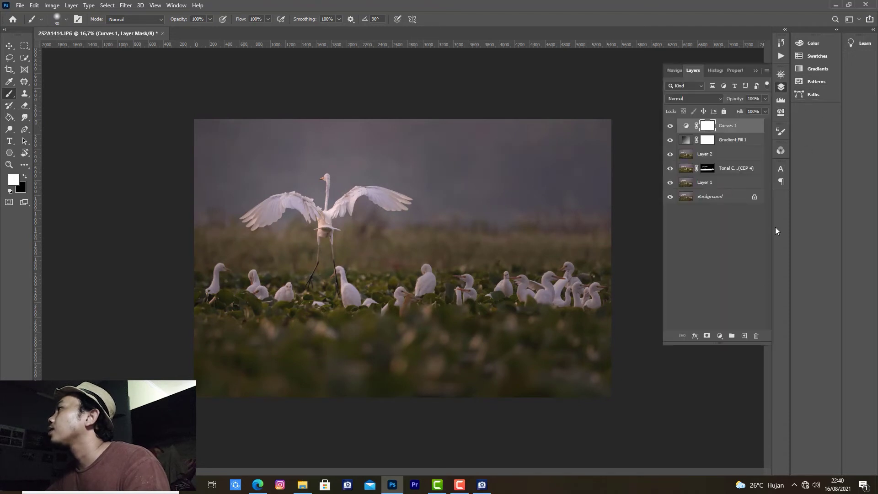
{"action": "left_click", "coordinate": [719, 336]}
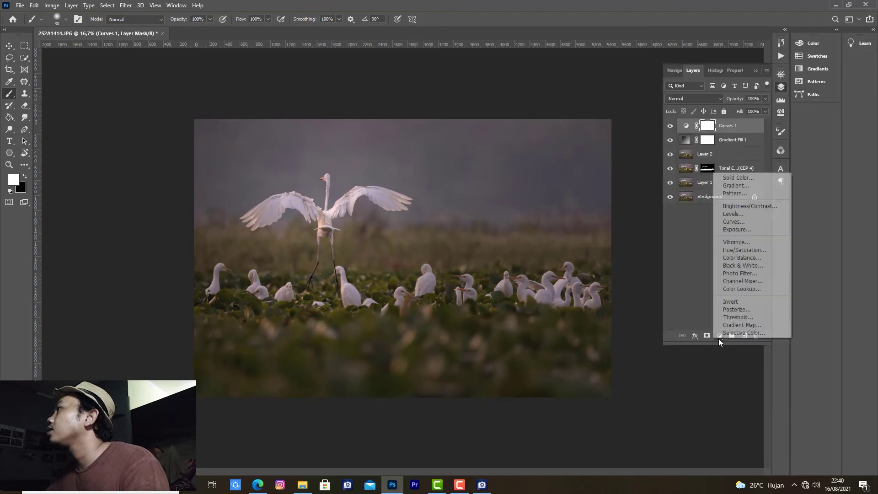
{"action": "left_click", "coordinate": [737, 216]}
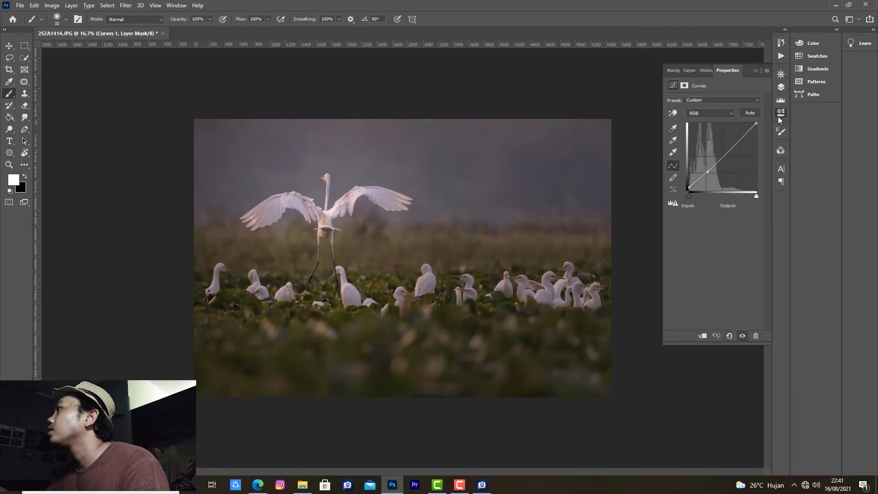
{"action": "left_click", "coordinate": [781, 87]}
{"action": "left_click", "coordinate": [720, 336]}
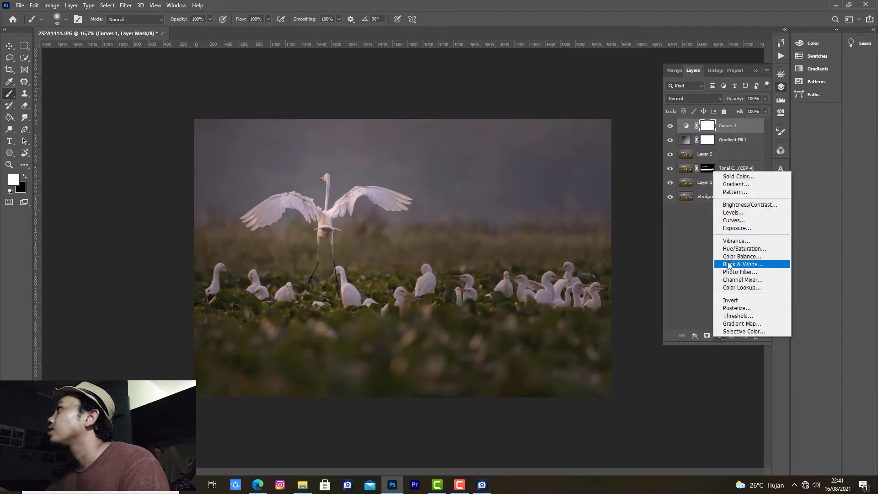
{"action": "left_click", "coordinate": [732, 222]}
{"action": "left_click_drag", "start_coordinate": [687, 192], "coordinate": [691, 191]}
{"action": "left_click_drag", "start_coordinate": [720, 157], "coordinate": [722, 155]}
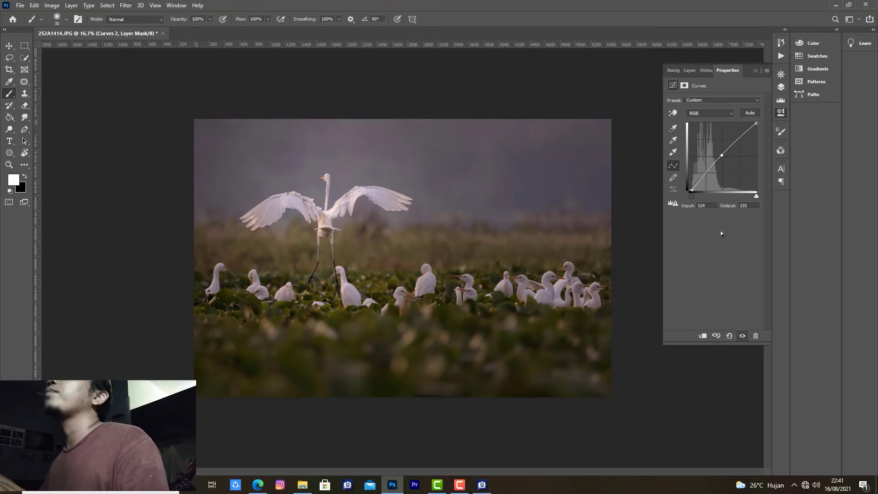
{"action": "key", "text": "ctrl+shift+alt+e"}
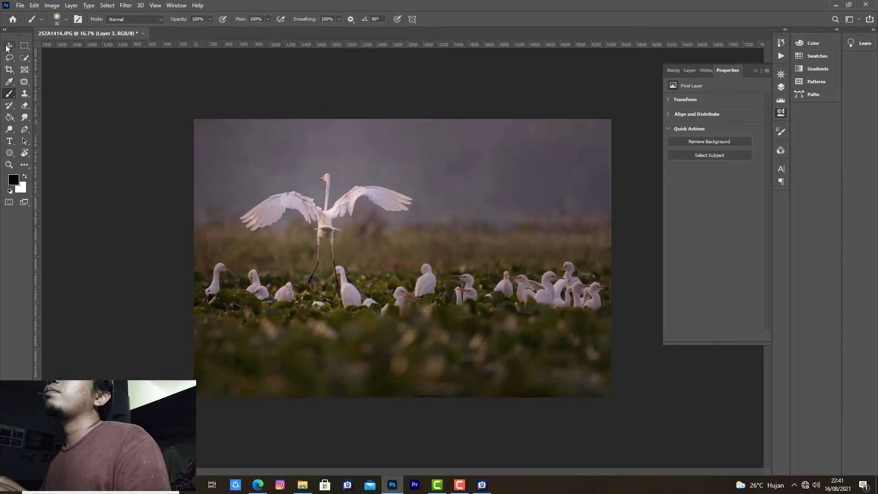
Select the Dodge tool with its range set to Shadows, zoomed in on the egret
{"action": "left_click", "coordinate": [8, 46]}
{"action": "left_click", "coordinate": [12, 132]}
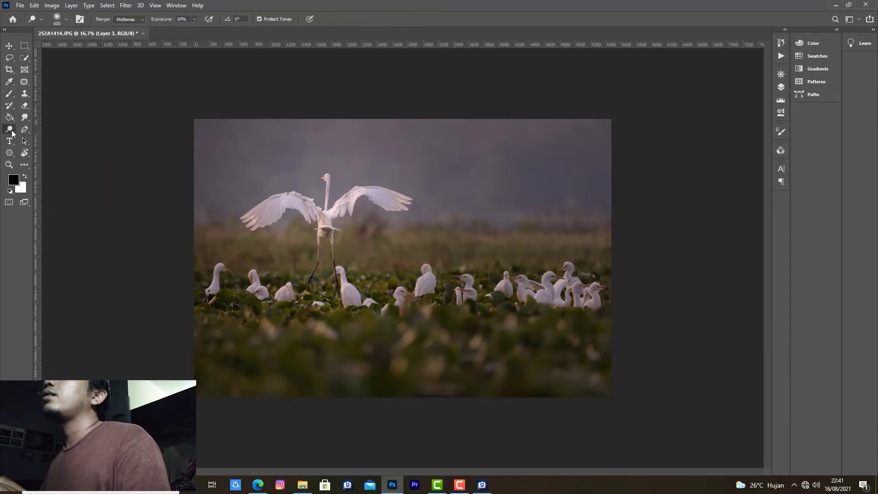
{"action": "left_click", "coordinate": [130, 20]}
{"action": "left_click", "coordinate": [176, 17]}
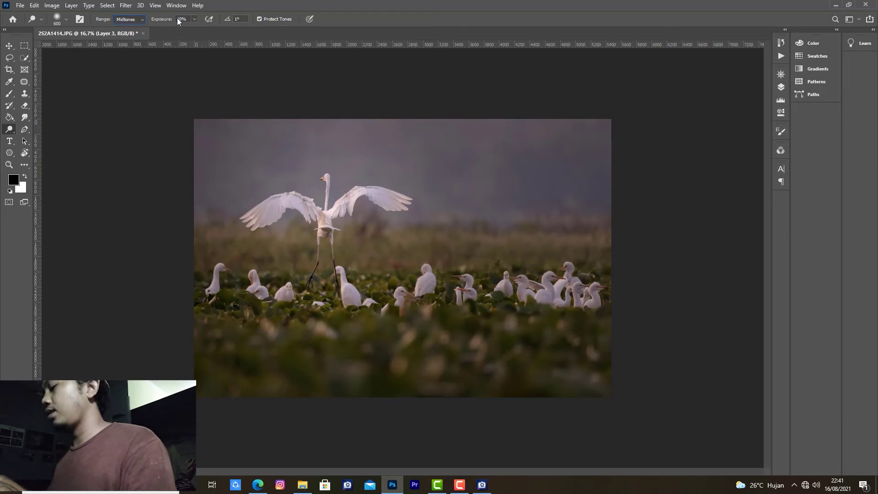
{"action": "key", "text": "ctrl+plus"}
{"action": "key", "text": "ctrl+plus"}
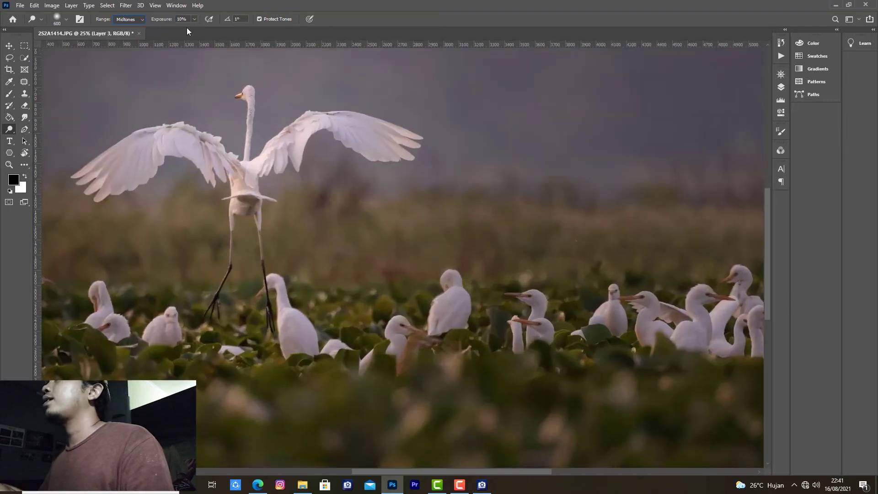
{"action": "key", "text": "ctrl+plus"}
{"action": "key", "text": "alt+shift+s"}
Shrink the dodge brush to about 89 px, then enlarge it slightly
{"action": "right_click", "coordinate": [345, 236]}
{"action": "left_click_drag", "start_coordinate": [427, 258], "coordinate": [419, 259]}
{"action": "key", "text": "BackSpace"}
{"action": "key", "text": "Return"}
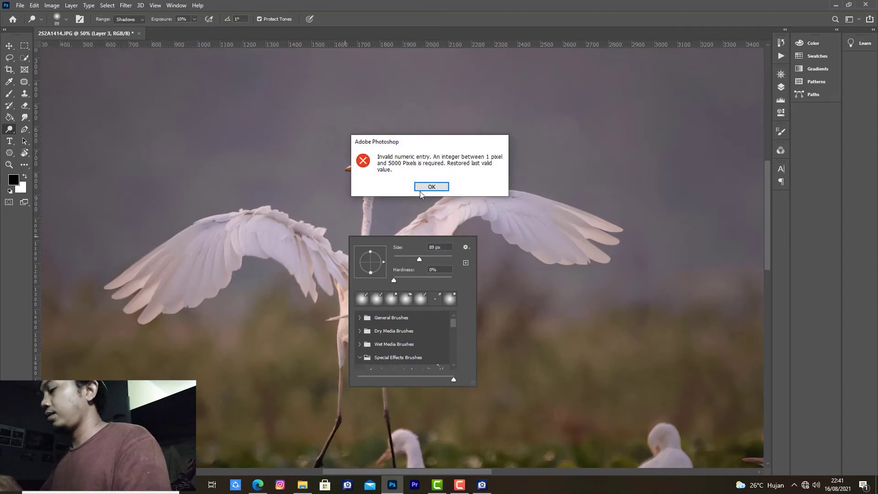
{"action": "left_click", "coordinate": [421, 187]}
{"action": "key", "text": "bracketright"}
{"action": "key", "text": "bracketright"}
Dodge the egret's left wing and right wing tip, then zoom out to the whole photo
{"action": "mouse_move", "coordinate": [173, 263]}
{"action": "left_mouse_down"}
{"action": "mouse_move", "coordinate": [176, 284]}
{"action": "mouse_move", "coordinate": [194, 290]}
{"action": "mouse_move", "coordinate": [248, 221]}
{"action": "mouse_move", "coordinate": [361, 303]}
{"action": "mouse_move", "coordinate": [411, 235]}
{"action": "mouse_move", "coordinate": [448, 239]}
{"action": "mouse_move", "coordinate": [478, 208]}
{"action": "mouse_move", "coordinate": [503, 202]}
{"action": "left_mouse_up"}
{"action": "mouse_move", "coordinate": [592, 242]}
{"action": "left_mouse_down"}
{"action": "mouse_move", "coordinate": [582, 219]}
{"action": "mouse_move", "coordinate": [559, 235]}
{"action": "left_mouse_up"}
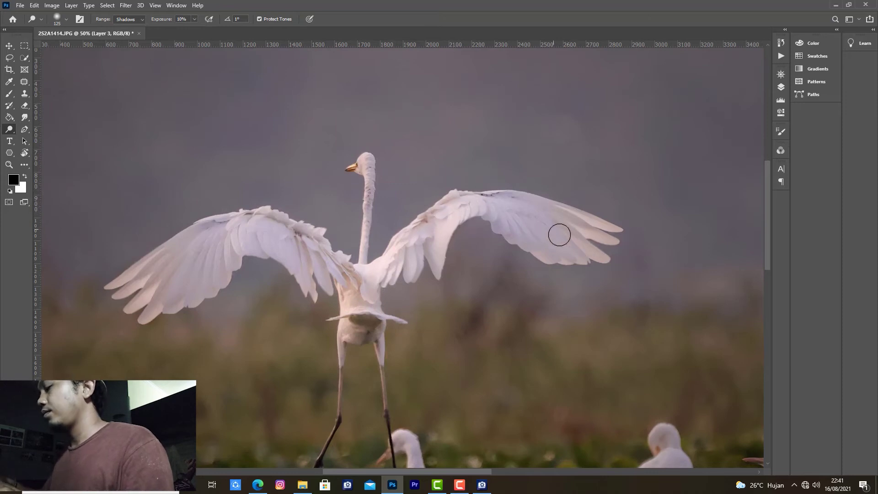
{"action": "key", "text": "ctrl+minus"}
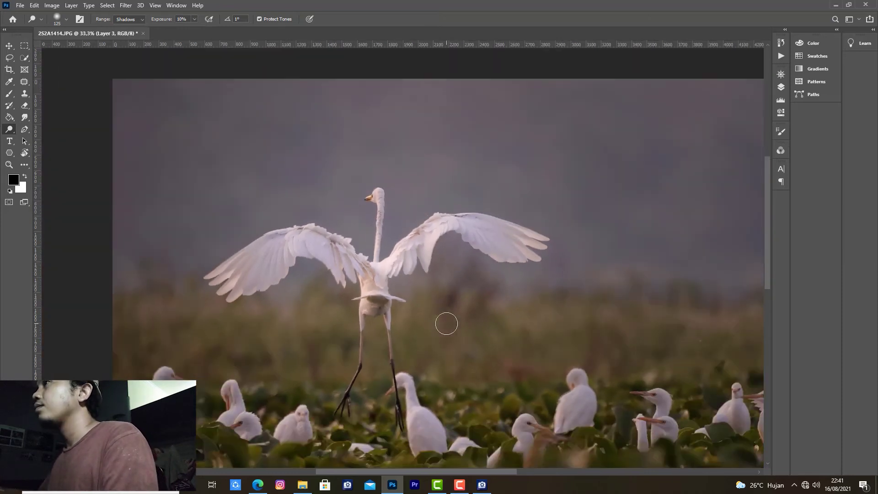
{"action": "key", "text": "bracketright"}
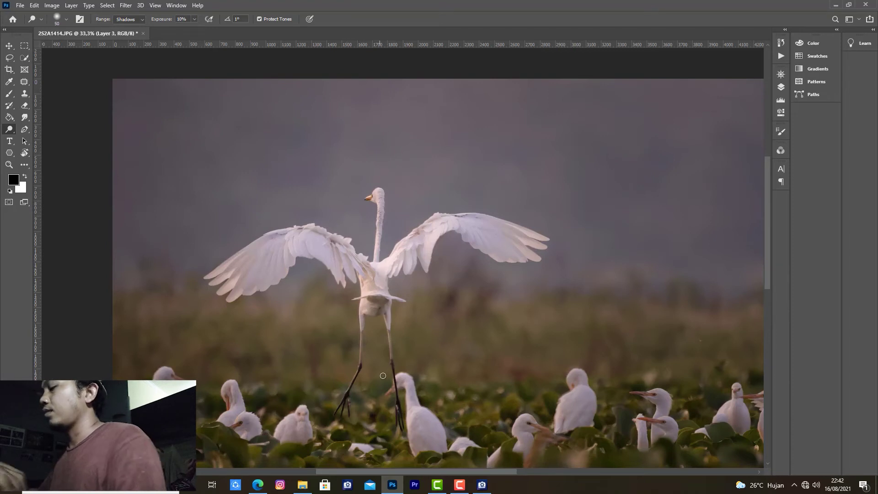
{"action": "key", "text": "ctrl+minus"}
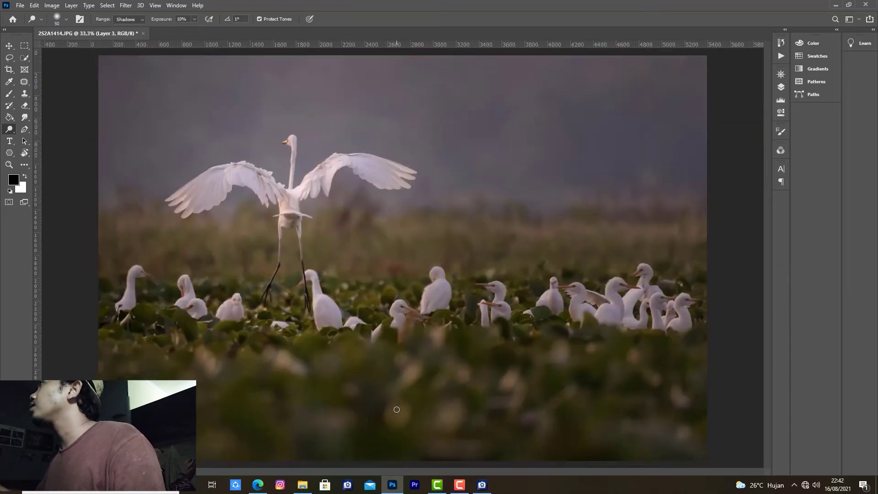
{"action": "key", "text": "ctrl+minus"}
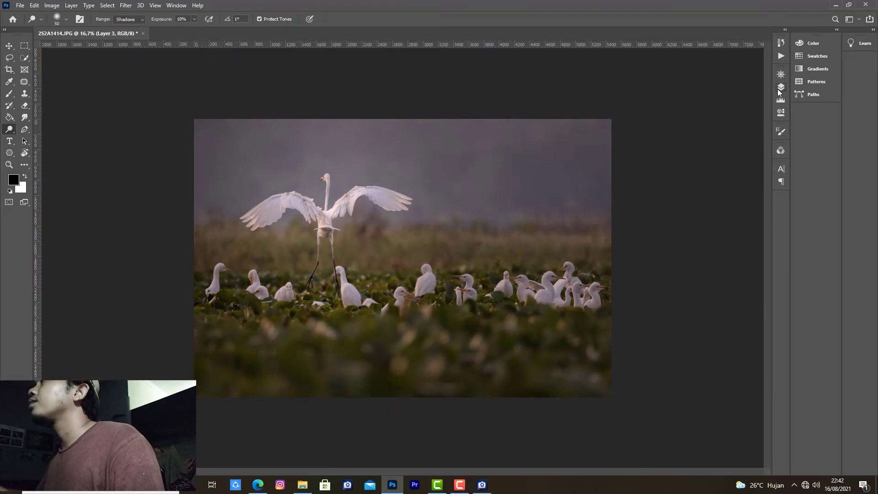
Zoom to 50% on the flying egret and reduce the Dodge brush size to 100
{"action": "left_click", "coordinate": [777, 88]}
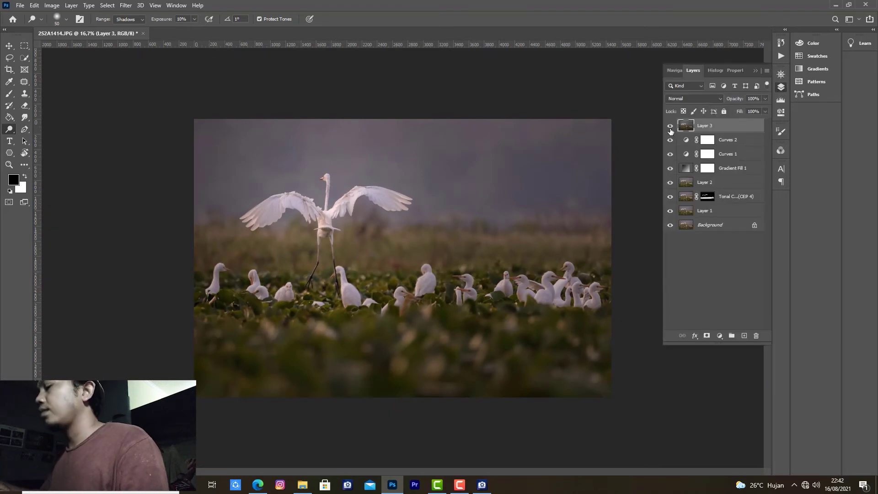
{"action": "key", "text": "ctrl+plus"}
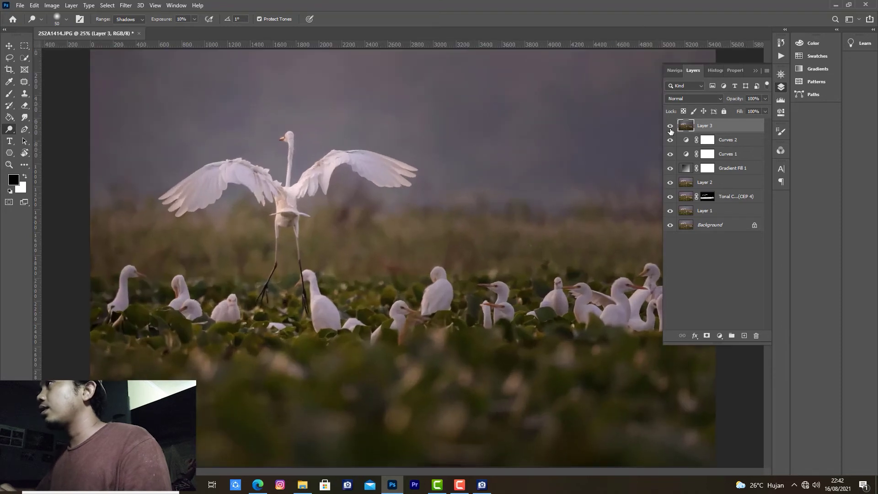
{"action": "left_click", "coordinate": [545, 208]}
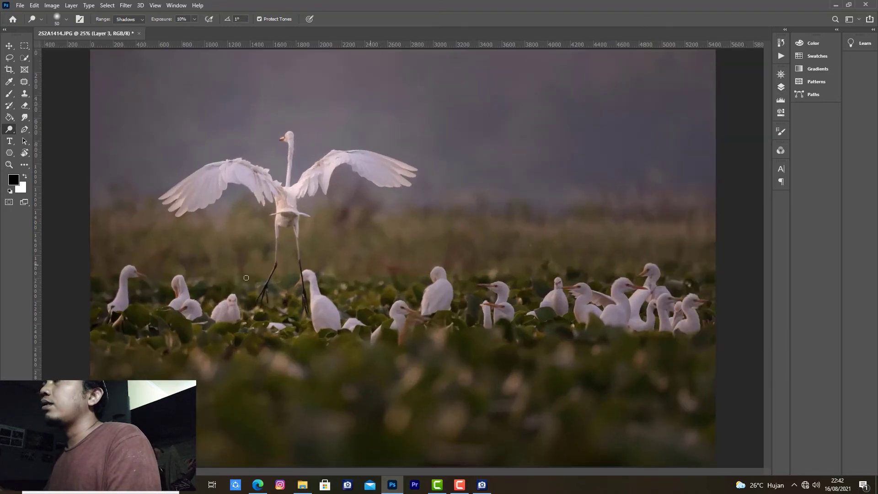
{"action": "key", "text": "bracketright"}
{"action": "key", "text": "bracketright"}
{"action": "key", "text": "bracketright"}
{"action": "key", "text": "ctrl+plus"}
{"action": "scroll", "coordinate": [206, 177], "scroll_direction": "left", "scroll_amount": 3}
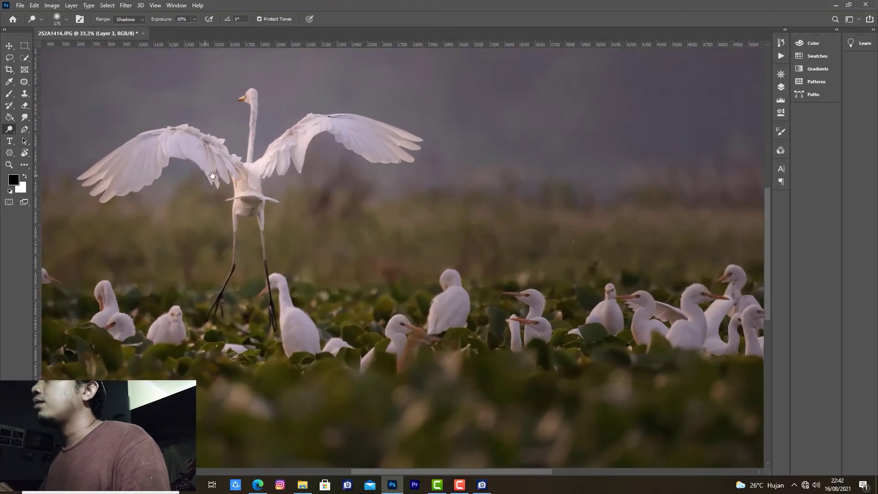
{"action": "scroll", "coordinate": [220, 206], "scroll_direction": "left", "scroll_amount": 5}
{"action": "key", "text": "ctrl+plus"}
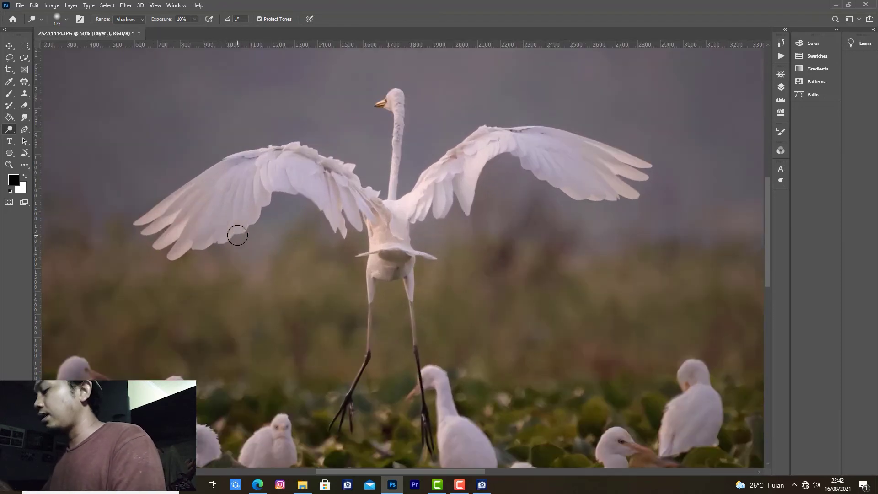
{"action": "key", "text": "bracketleft"}
{"action": "key", "text": "bracketleft"}
{"action": "key", "text": "bracketleft"}
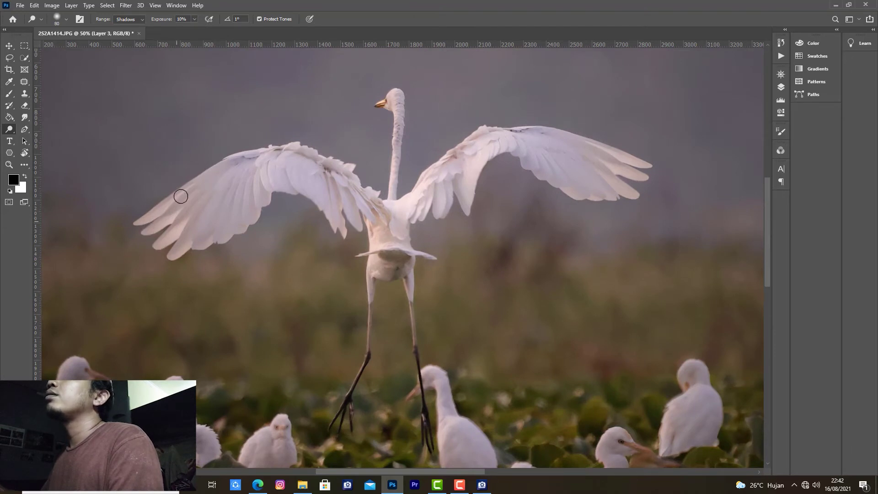
Dodge the midtones of the egret's wings, neck and body, resizing the brush as needed
{"action": "left_click", "coordinate": [136, 29]}
{"action": "left_click_drag", "start_coordinate": [143, 224], "coordinate": [223, 173]}
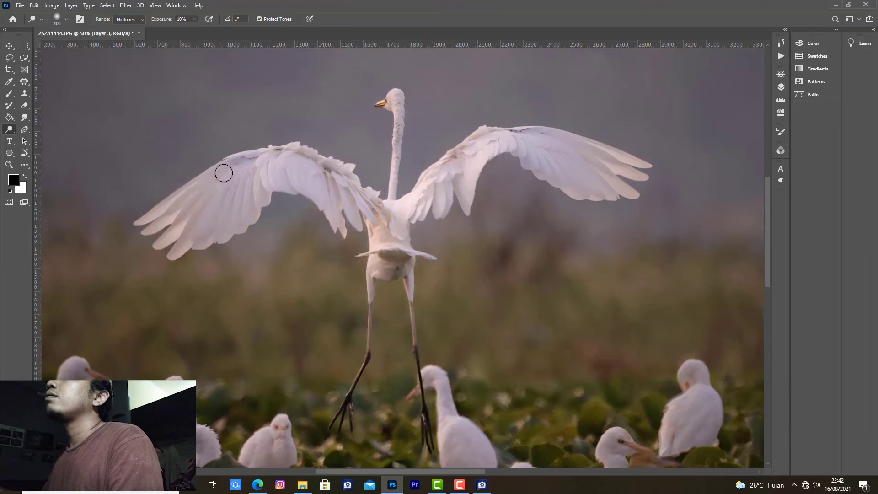
{"action": "key", "text": "bracketright"}
{"action": "key", "text": "bracketright"}
{"action": "key", "text": "bracketright"}
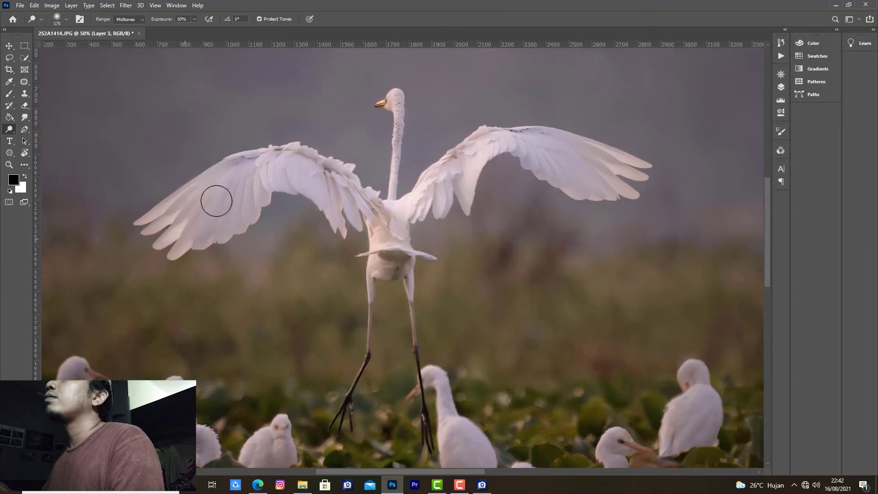
{"action": "mouse_move", "coordinate": [267, 163]}
{"action": "left_mouse_down"}
{"action": "mouse_move", "coordinate": [229, 222]}
{"action": "mouse_move", "coordinate": [257, 189]}
{"action": "mouse_move", "coordinate": [308, 155]}
{"action": "mouse_move", "coordinate": [366, 202]}
{"action": "mouse_move", "coordinate": [435, 192]}
{"action": "mouse_move", "coordinate": [475, 153]}
{"action": "mouse_move", "coordinate": [531, 143]}
{"action": "mouse_move", "coordinate": [591, 177]}
{"action": "mouse_move", "coordinate": [639, 177]}
{"action": "left_mouse_up"}
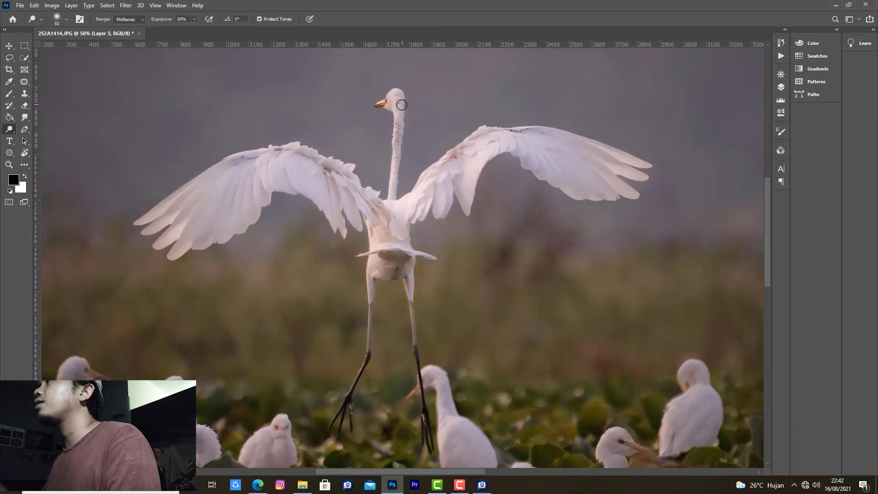
{"action": "key", "text": "bracketleft"}
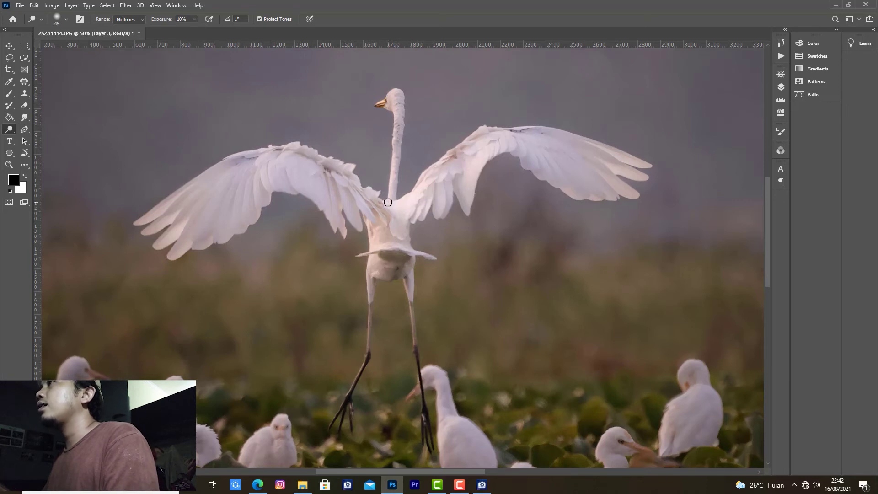
{"action": "left_click_drag", "start_coordinate": [374, 214], "coordinate": [390, 233]}
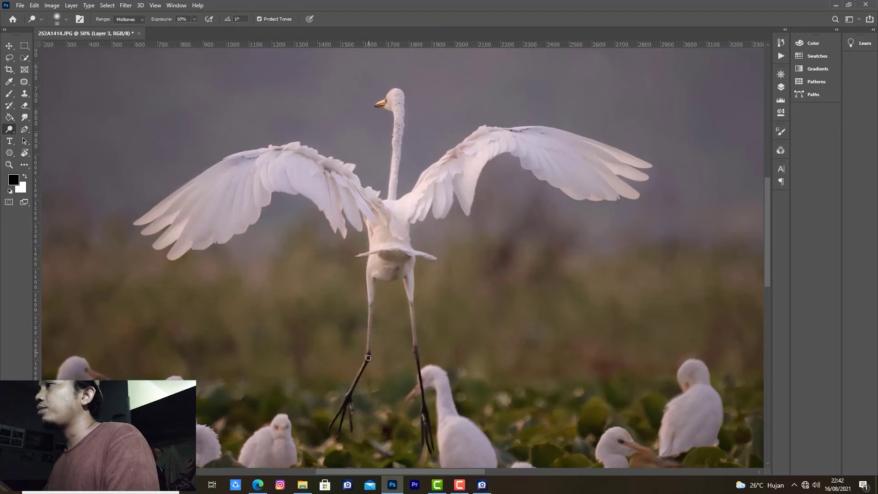
{"action": "key", "text": "bracketleft"}
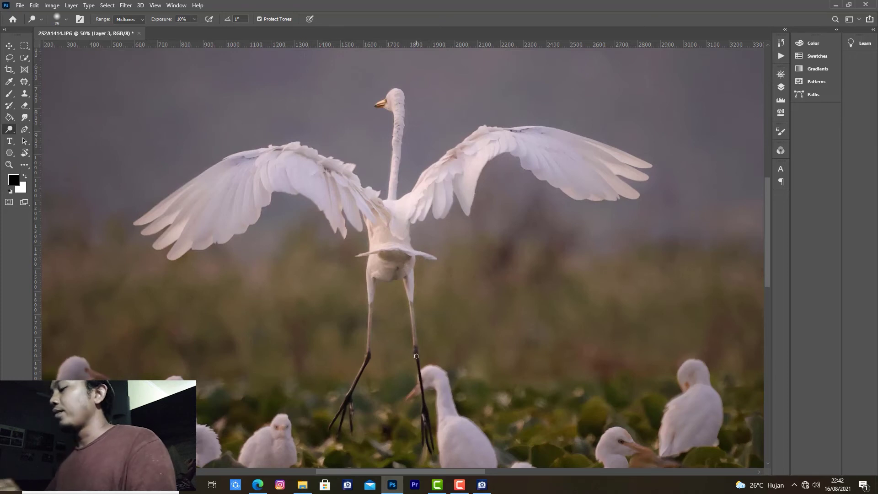
Zoom out and dodge the smaller egrets in the field with a larger brush
{"action": "key", "text": "ctrl+minus"}
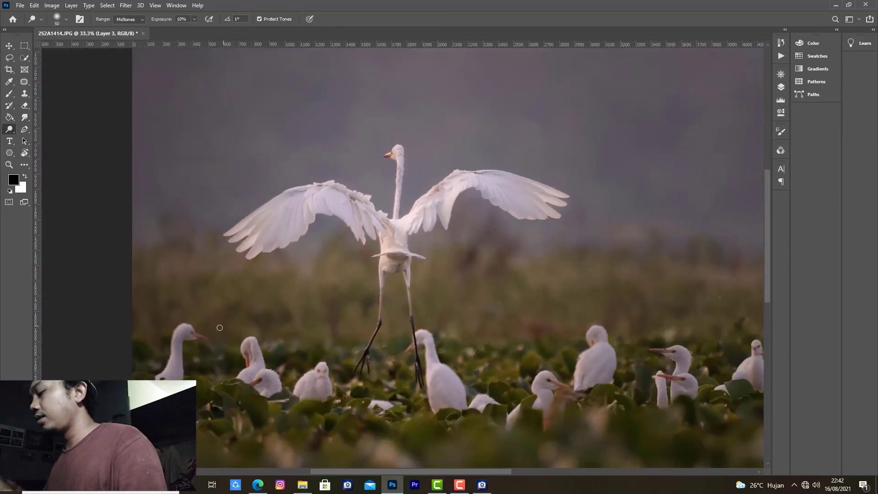
{"action": "key", "text": "bracketright"}
{"action": "key", "text": "bracketright"}
{"action": "key", "text": "bracketright"}
{"action": "key", "text": "ctrl+minus"}
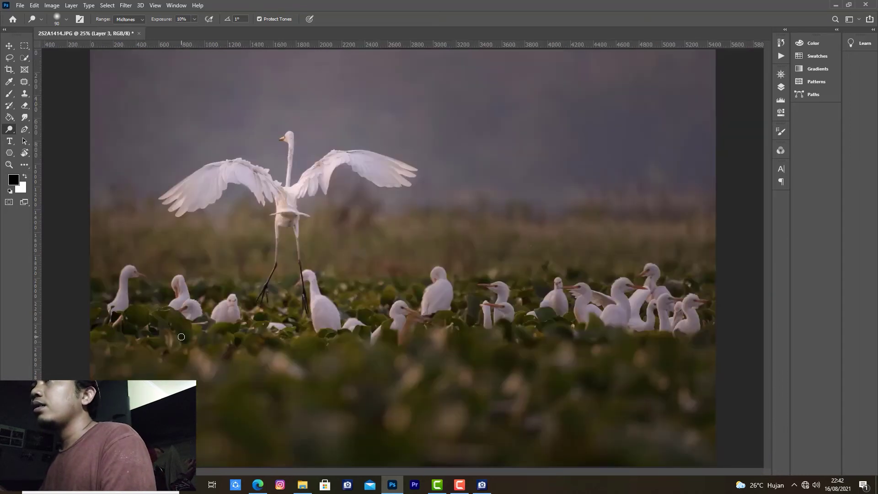
{"action": "key", "text": "bracketright"}
{"action": "key", "text": "bracketright"}
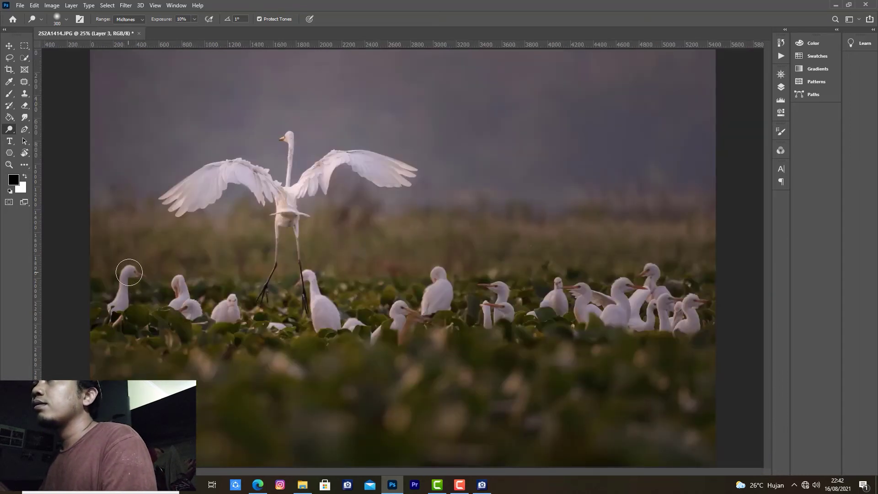
{"action": "key", "text": "bracketright"}
{"action": "key", "text": "bracketright"}
{"action": "key", "text": "bracketright"}
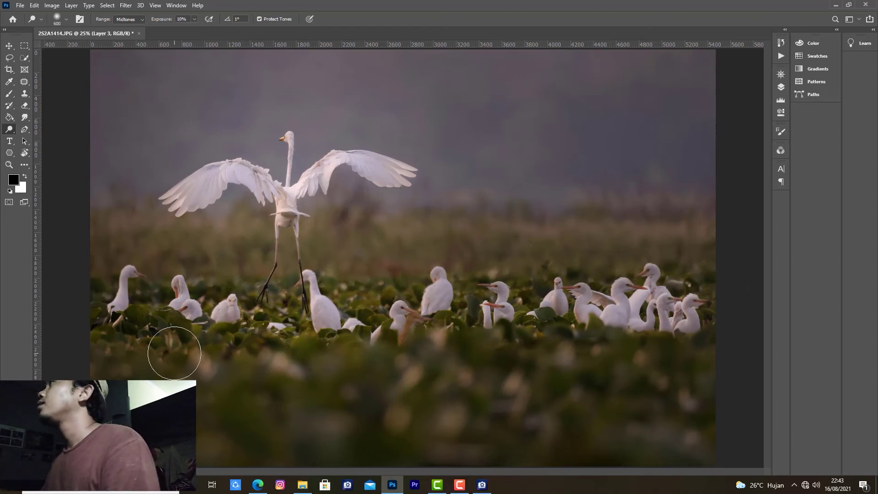
{"action": "key", "text": "ctrl+minus"}
{"action": "key", "text": "ctrl+minus"}
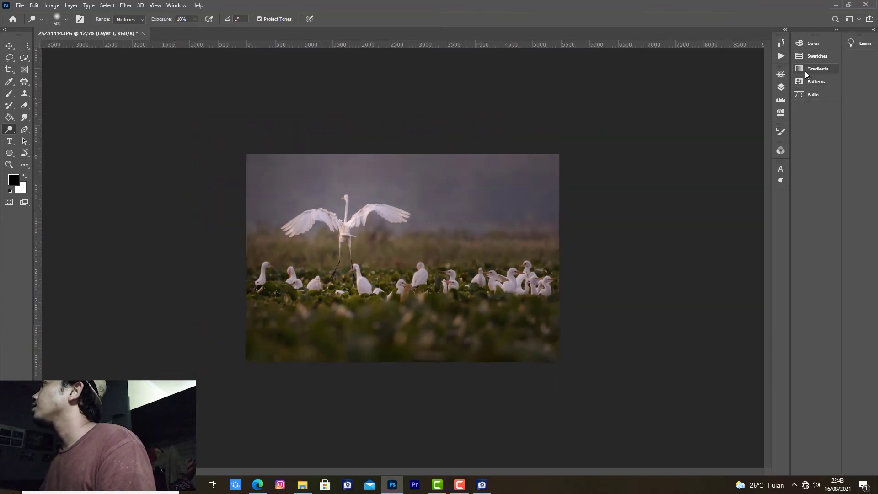
Toggle Layer 3 off and on to compare the photo before and after dodging
{"action": "left_click_drag", "start_coordinate": [784, 192], "coordinate": [783, 191]}
{"action": "left_click", "coordinate": [781, 187]}
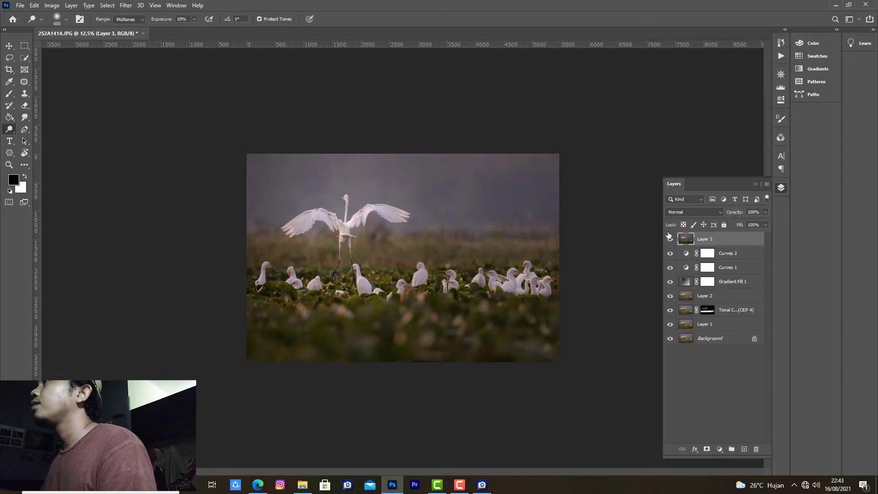
{"action": "left_click", "coordinate": [670, 239]}
{"action": "left_click", "coordinate": [669, 239]}
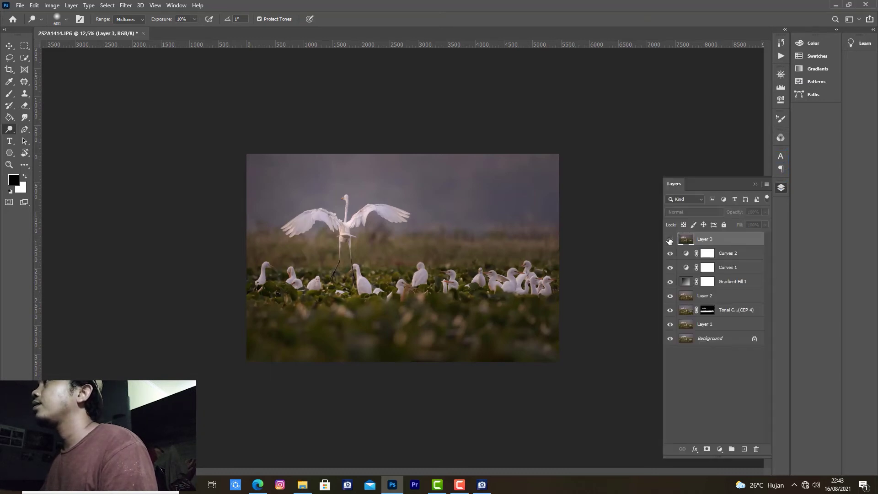
{"action": "left_click", "coordinate": [670, 239]}
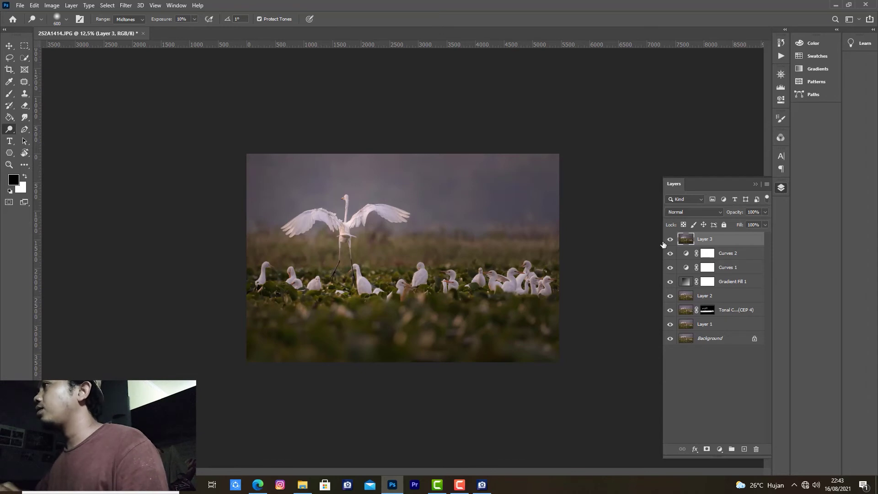
Compare Layer 3 once more, leaving it visible with the Layers panel showing
{"action": "key", "text": "ctrl+plus"}
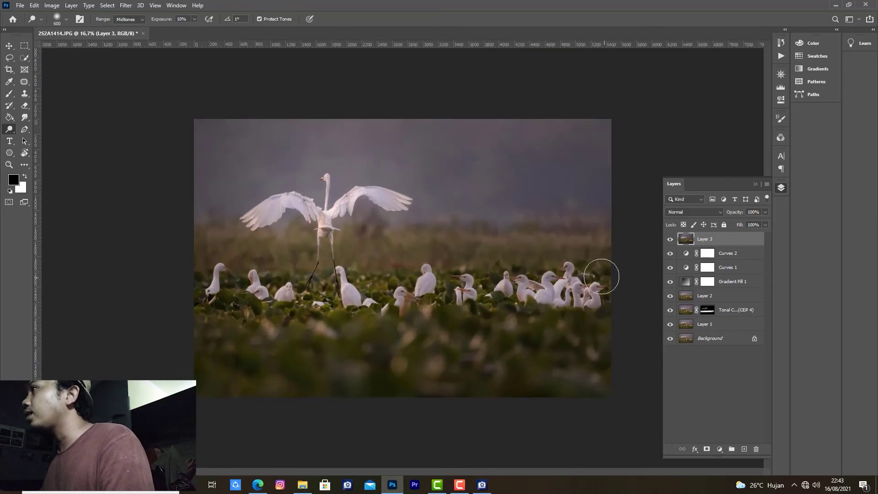
{"action": "key", "text": "F7"}
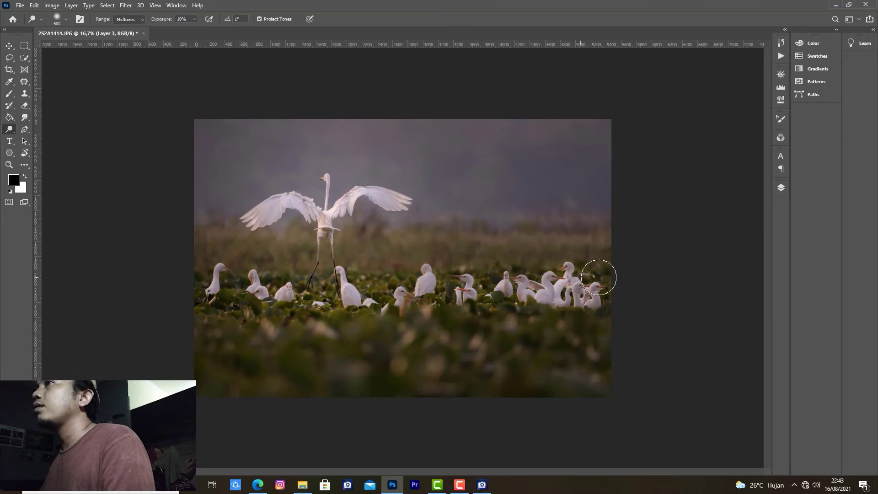
{"action": "key", "text": "bracketright"}
{"action": "key", "text": "bracketright"}
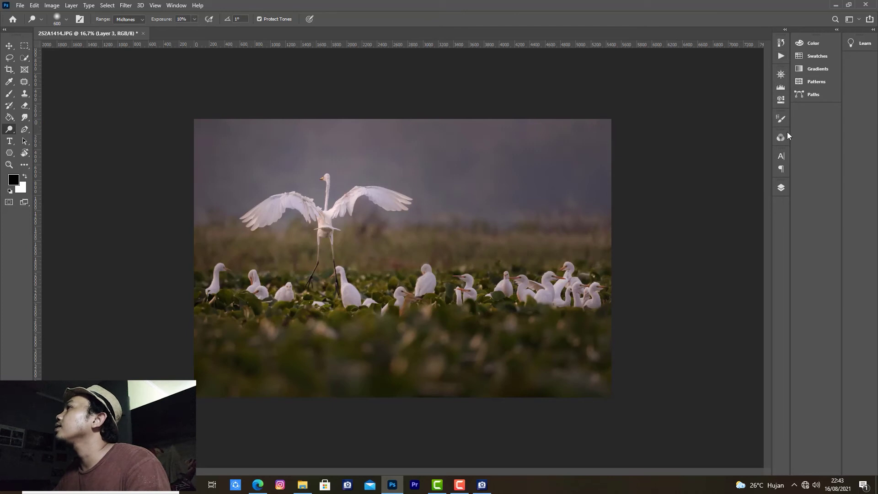
{"action": "left_click", "coordinate": [780, 187]}
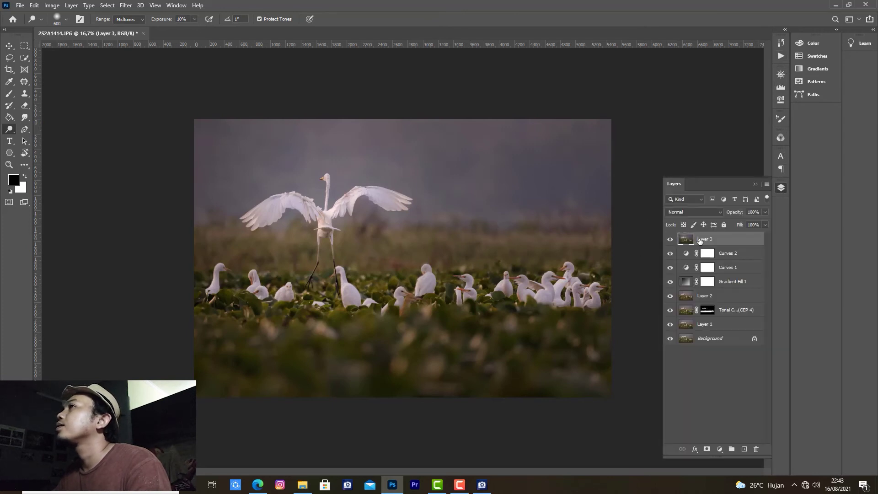
{"action": "left_click", "coordinate": [670, 239]}
{"action": "left_click", "coordinate": [671, 239]}
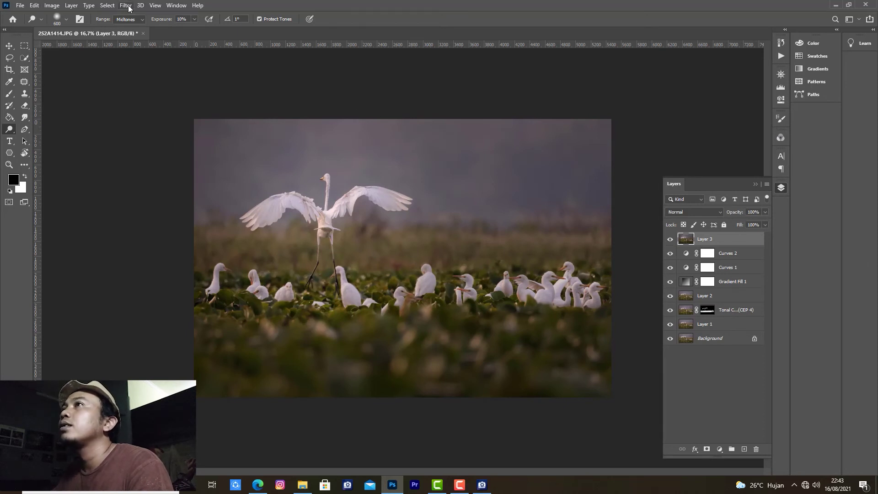
Open Unsharp Mask on Layer 3 and zoom its preview to 50% on the egret
{"action": "left_click", "coordinate": [128, 8]}
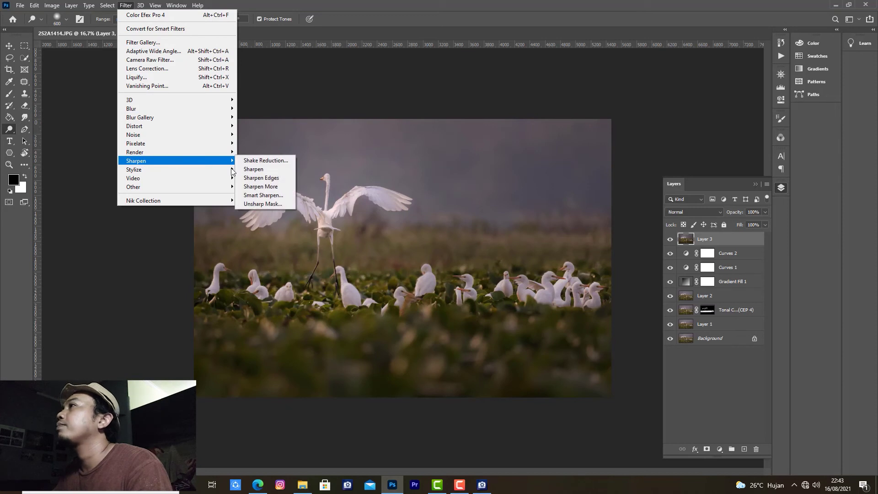
{"action": "left_click", "coordinate": [263, 204]}
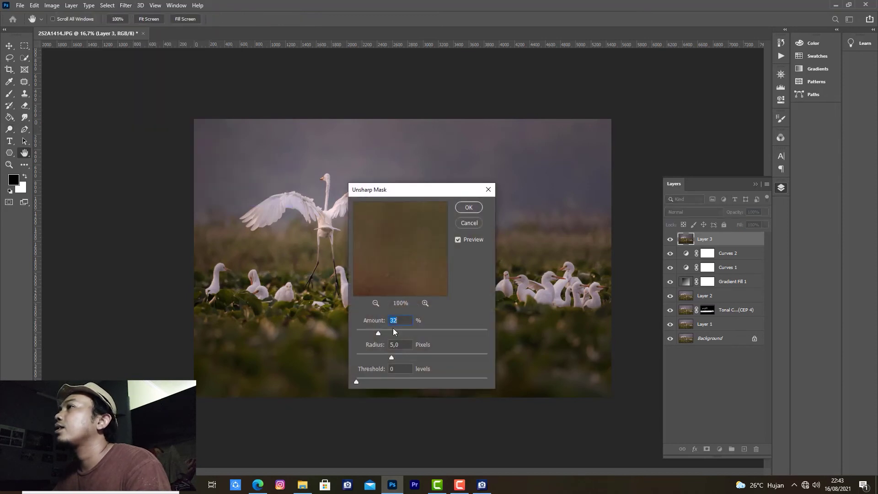
{"action": "left_click", "coordinate": [375, 303]}
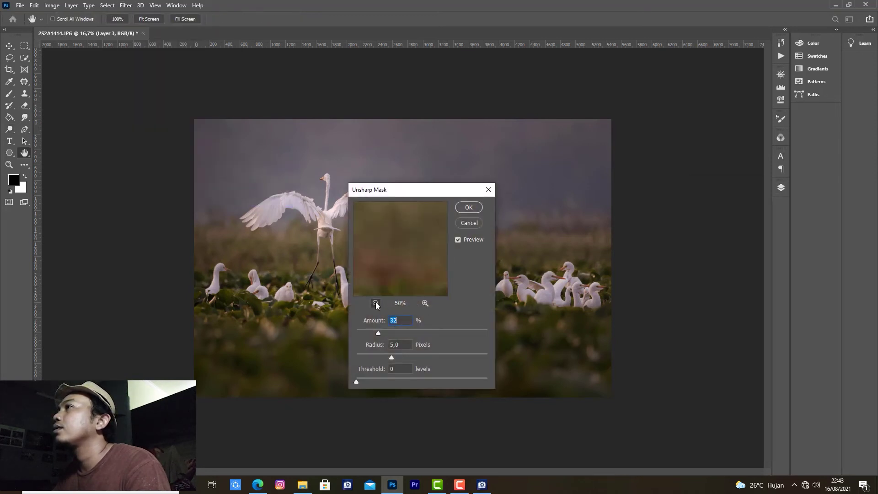
{"action": "left_click", "coordinate": [375, 303]}
{"action": "left_click", "coordinate": [375, 303]}
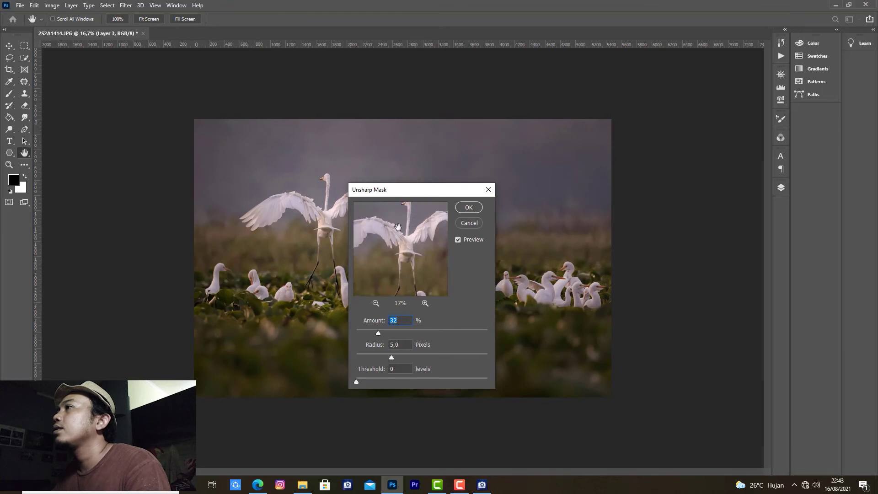
{"action": "left_click", "coordinate": [425, 304]}
{"action": "left_click", "coordinate": [425, 303]}
{"action": "left_click", "coordinate": [425, 303]}
{"action": "left_click", "coordinate": [425, 303]}
{"action": "left_click", "coordinate": [375, 303]}
{"action": "left_click", "coordinate": [375, 303]}
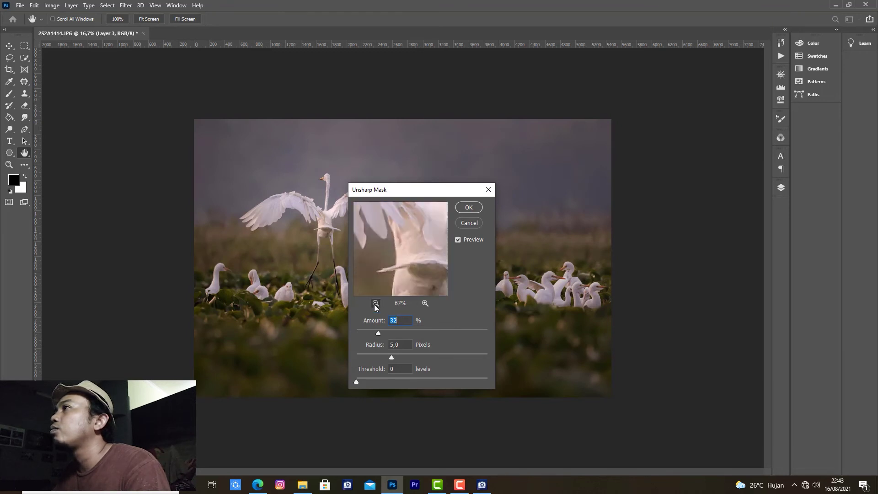
Apply Unsharp Mask with Amount 32%, Radius 5.0 px and Threshold 0
{"action": "left_click", "coordinate": [436, 334]}
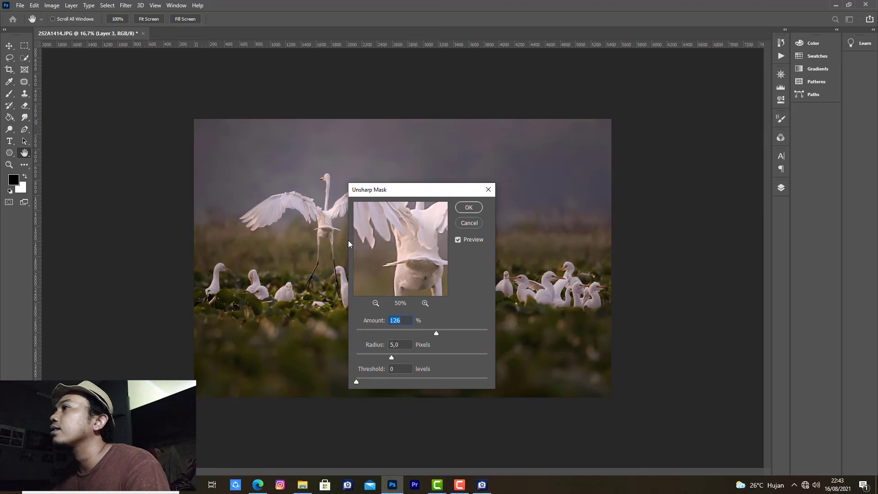
{"action": "type", "text": "32"}
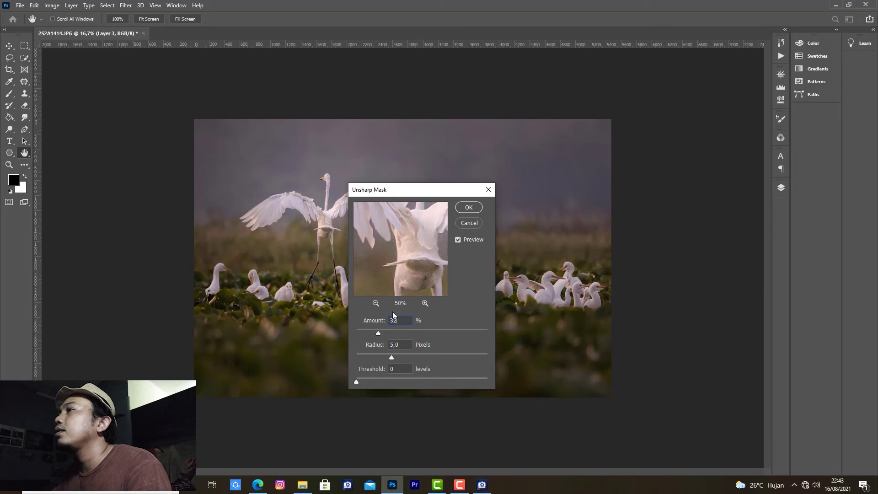
{"action": "left_click", "coordinate": [469, 208]}
{"action": "key", "text": "o"}
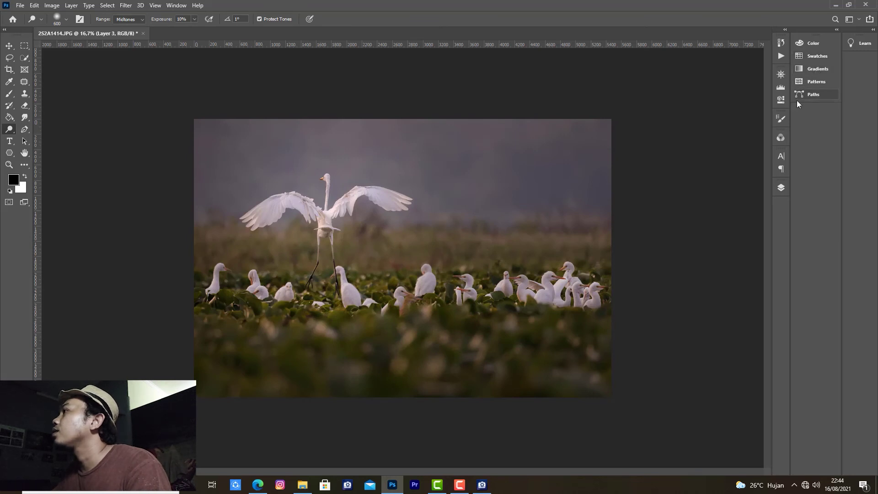
{"action": "left_click", "coordinate": [781, 187]}
Add a Hue/Saturation adjustment layer with Saturation +20
{"action": "left_click", "coordinate": [719, 451]}
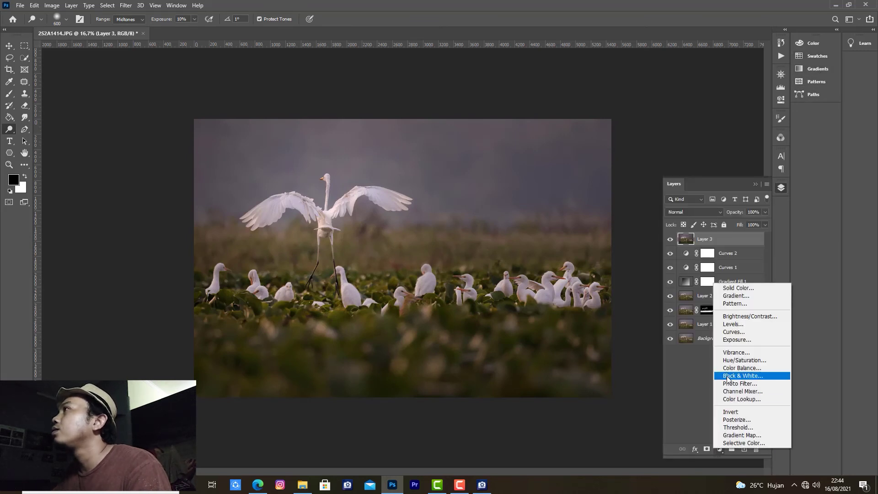
{"action": "left_click", "coordinate": [741, 361]}
{"action": "left_click", "coordinate": [750, 144]}
{"action": "type", "text": "20"}
{"action": "key", "text": "Return"}
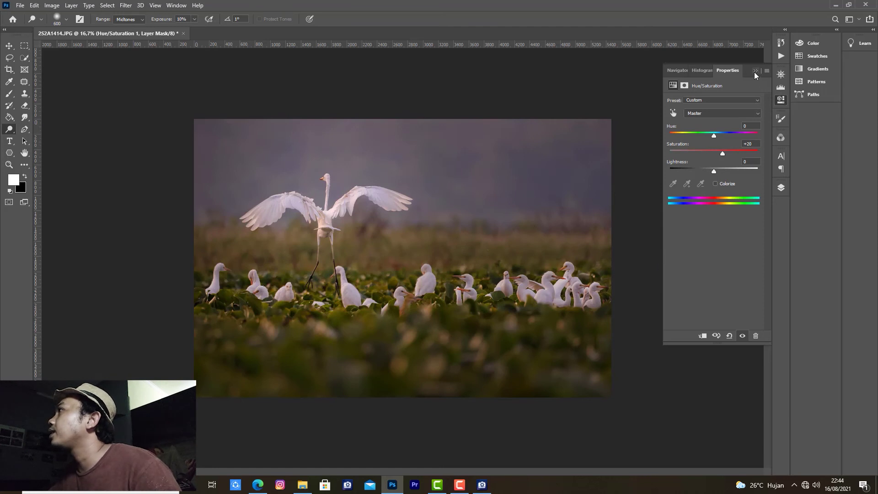
Add a Color Balance layer shifting the midtones toward yellow, then move to Shadows
{"action": "left_click", "coordinate": [781, 187]}
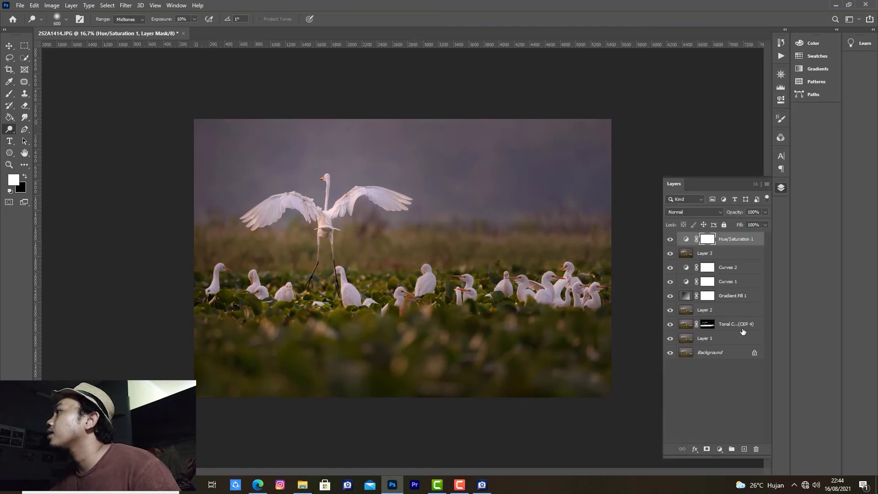
{"action": "left_click", "coordinate": [720, 449]}
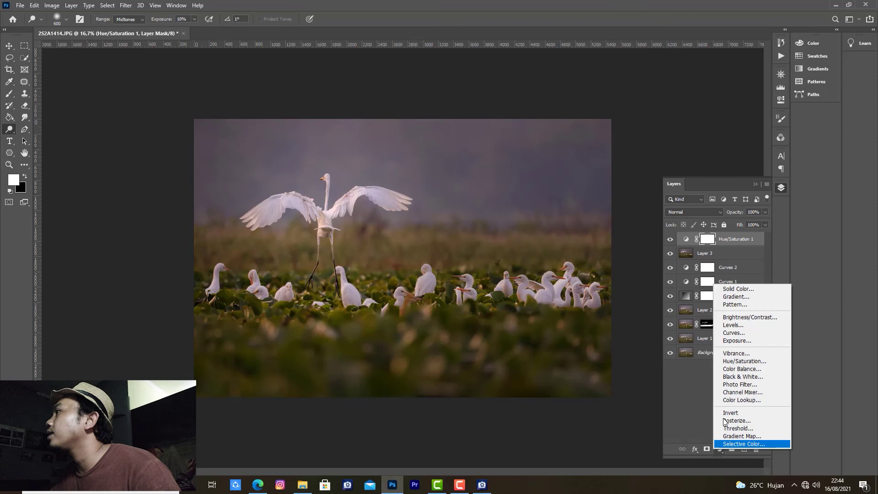
{"action": "left_click", "coordinate": [736, 369]}
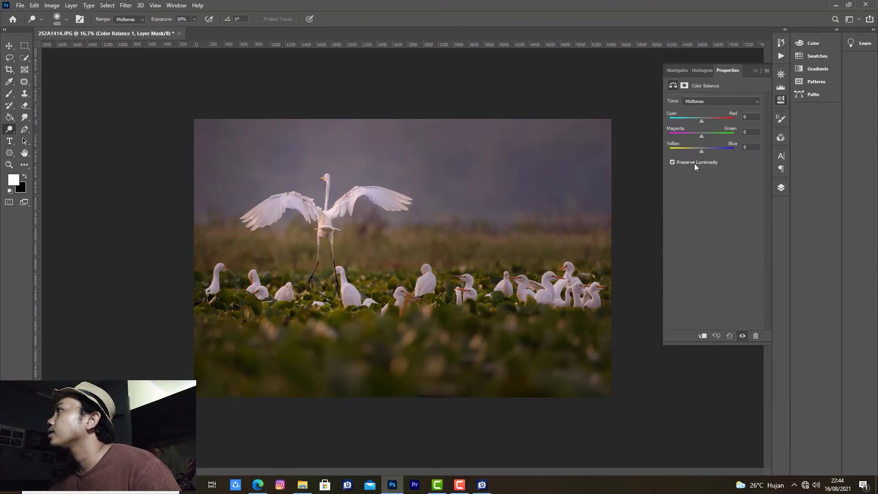
{"action": "left_click", "coordinate": [698, 152]}
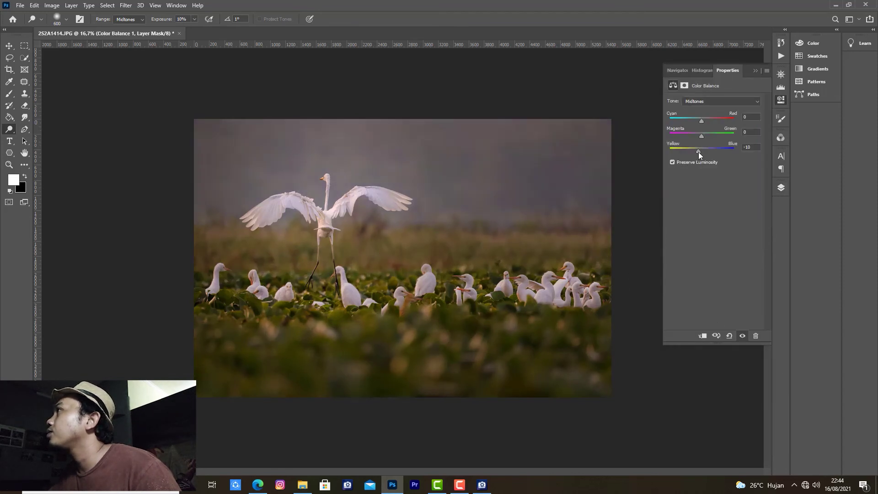
{"action": "left_click", "coordinate": [699, 101]}
{"action": "left_click", "coordinate": [701, 109]}
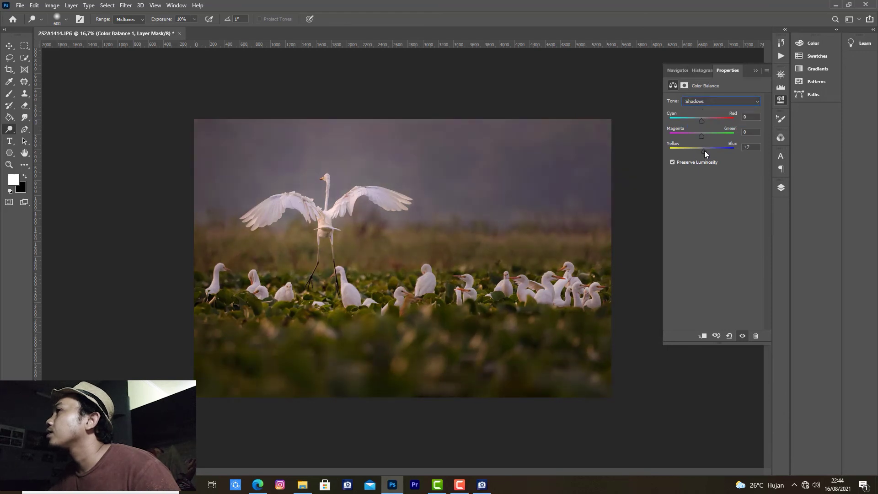
Set the Color Balance highlights to cyan–red -5 and yellow–blue -10
{"action": "left_click", "coordinate": [701, 101]}
{"action": "left_click", "coordinate": [696, 123]}
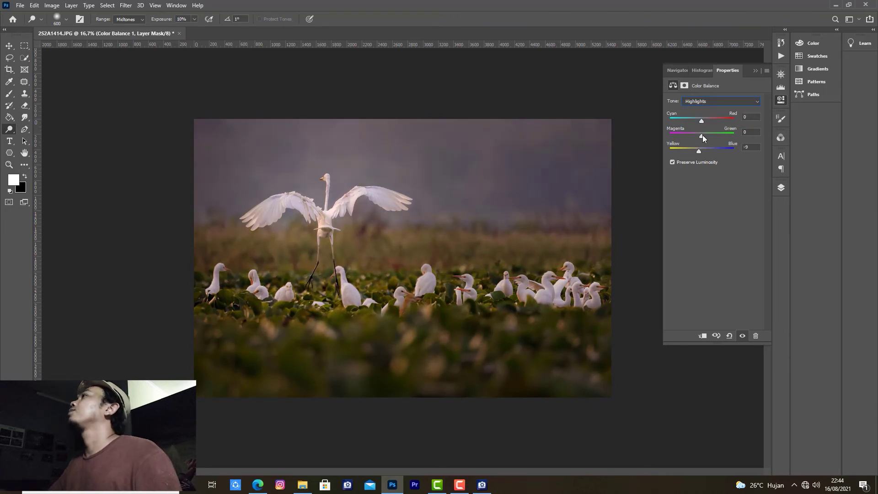
{"action": "left_click", "coordinate": [695, 118]}
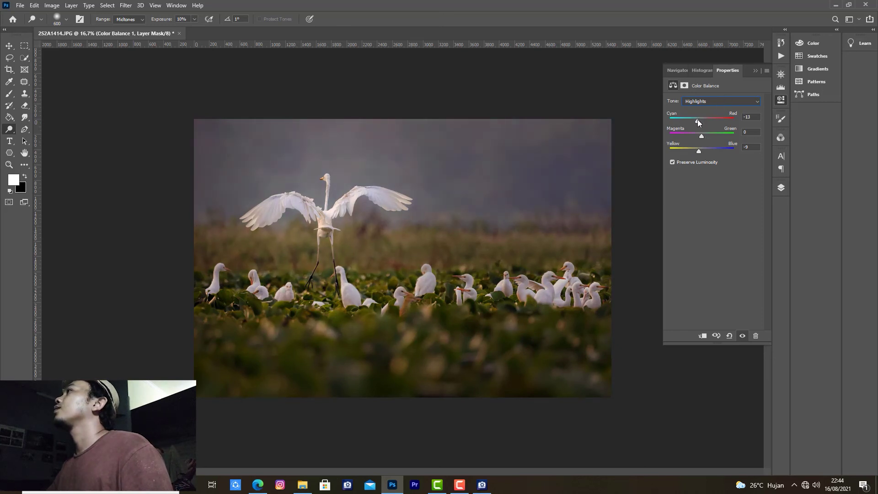
{"action": "left_click", "coordinate": [697, 119]}
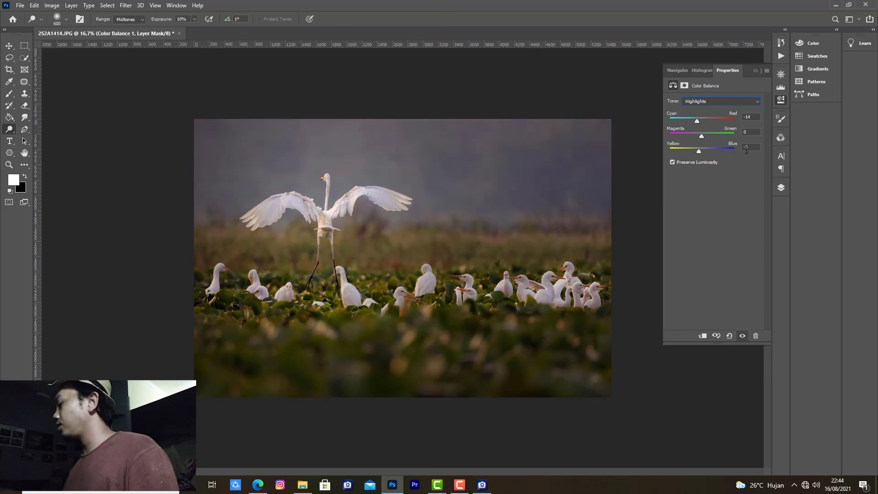
{"action": "type", "text": "+"}
{"action": "key", "text": "BackSpace"}
{"action": "type", "text": "-"}
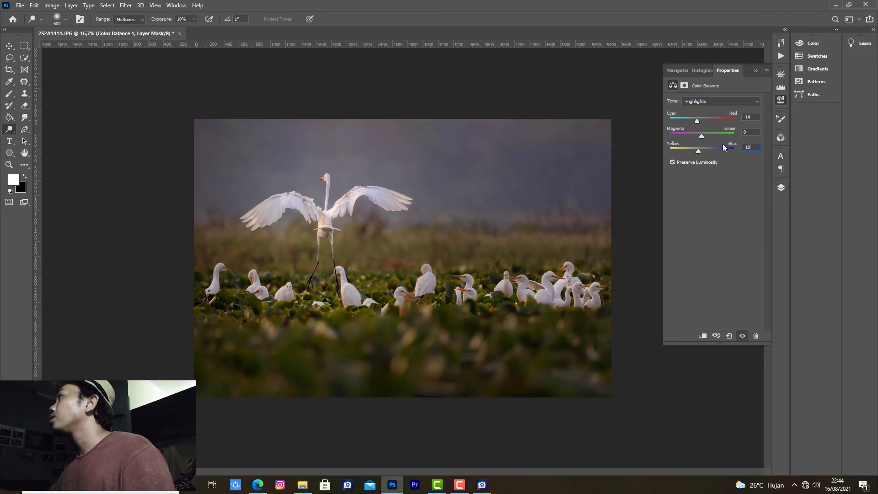
{"action": "key", "text": "Tab"}
{"action": "type", "text": "-"}
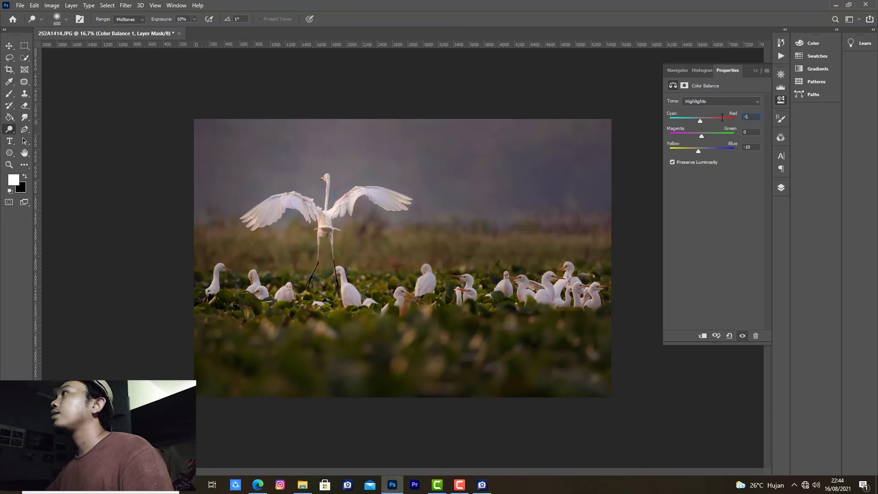
Hide the Color Balance layer in the Layers panel to compare the result
{"action": "left_click", "coordinate": [755, 71]}
{"action": "left_click", "coordinate": [781, 187]}
{"action": "left_click", "coordinate": [670, 239]}
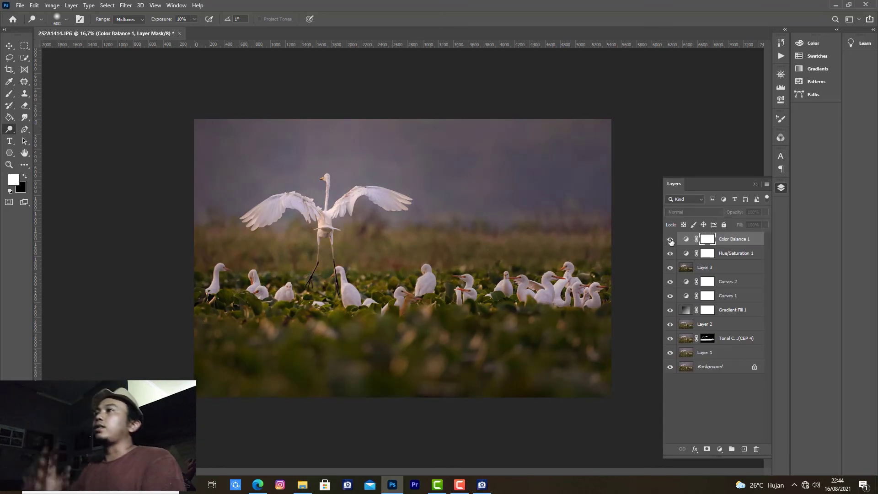
{"action": "left_click", "coordinate": [670, 239]}
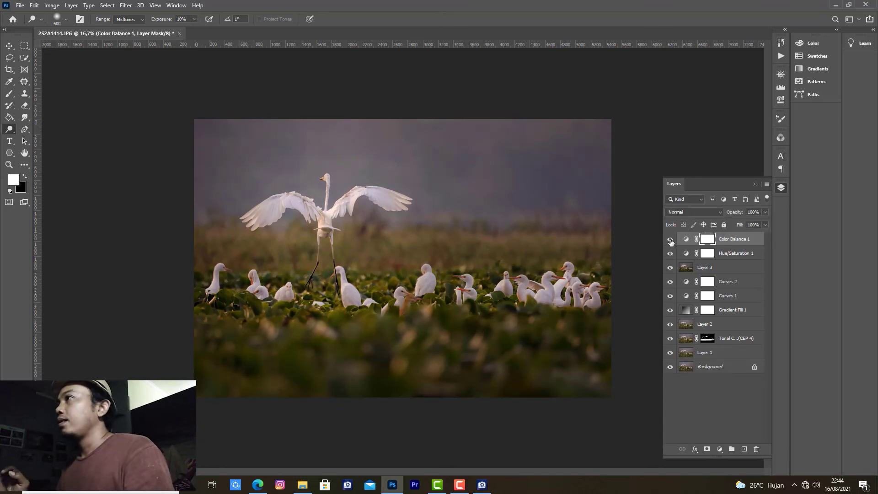
{"action": "key", "text": "f"}
{"action": "key", "text": "f"}
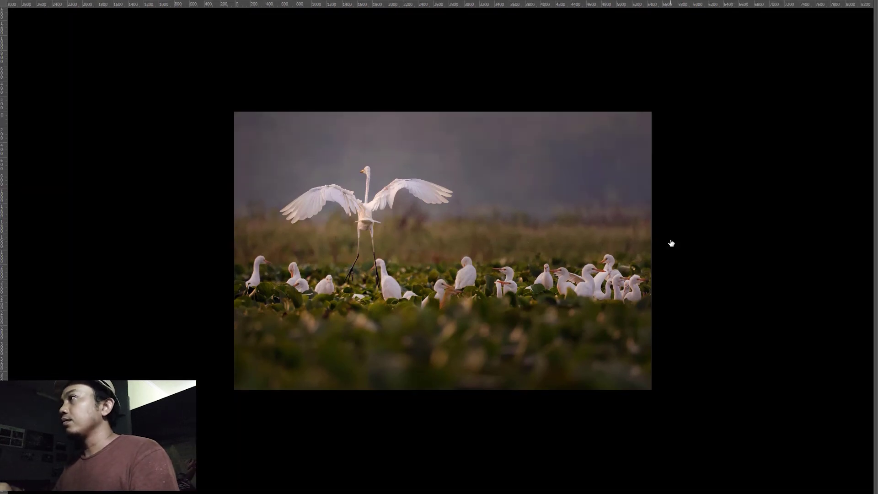
{"action": "key", "text": "ctrl+plus"}
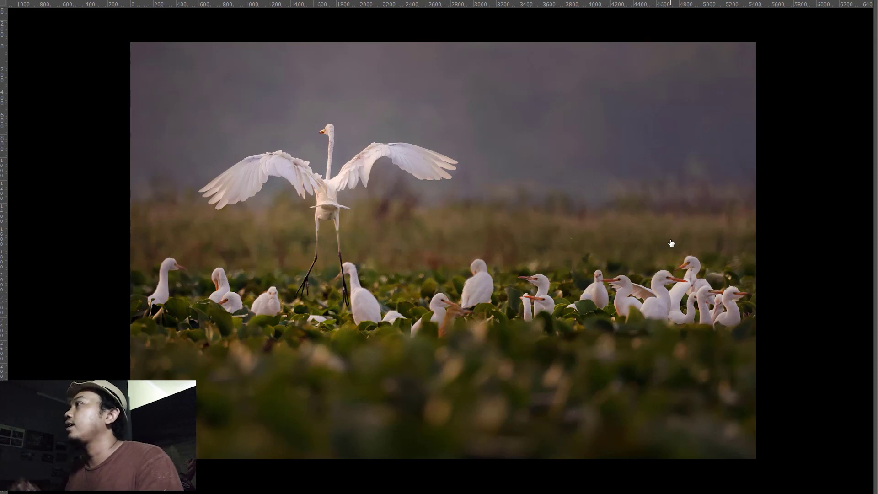
{"action": "key", "text": "f"}
{"action": "key", "text": "f"}
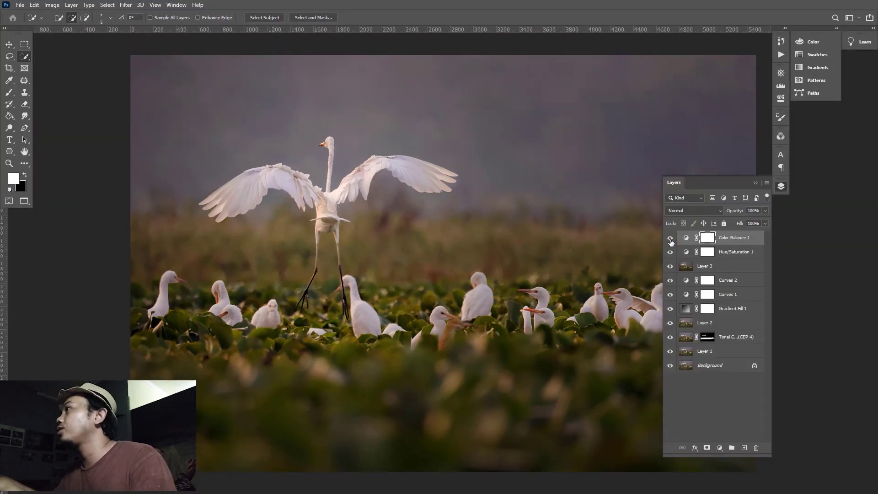
Stamp all visible layers into a merged Layer 4 and group Color Balance 1 through the Color Efex layer
{"action": "key", "text": "ctrl+shift+alt+e"}
{"action": "key", "text": "x"}
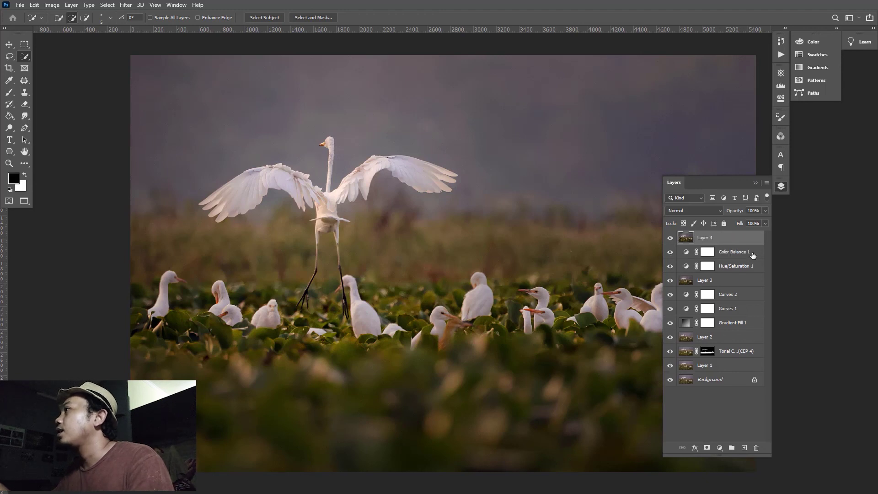
{"action": "left_click", "coordinate": [752, 255]}
{"action": "left_click", "coordinate": [737, 356], "text": "shift"}
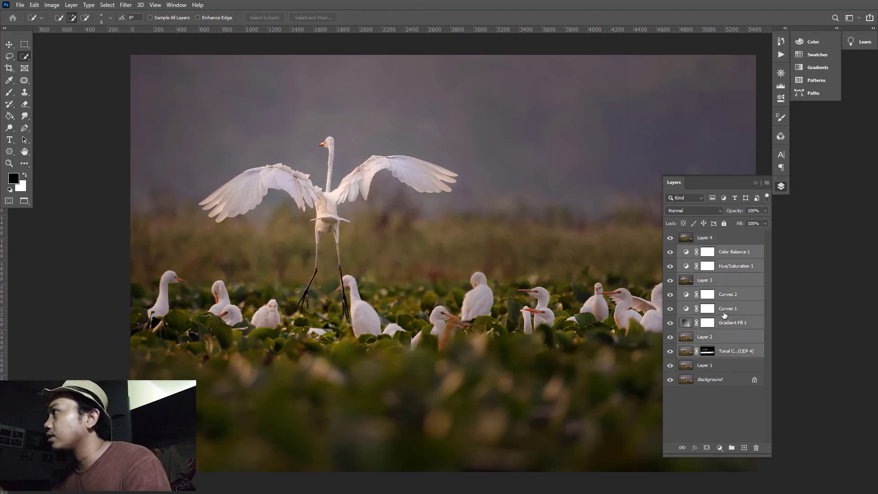
{"action": "key", "text": "ctrl+g"}
Regroup the old layers to include Layer 1, then delete the group, leaving Layer 4 selected
{"action": "key", "text": "ctrl+z"}
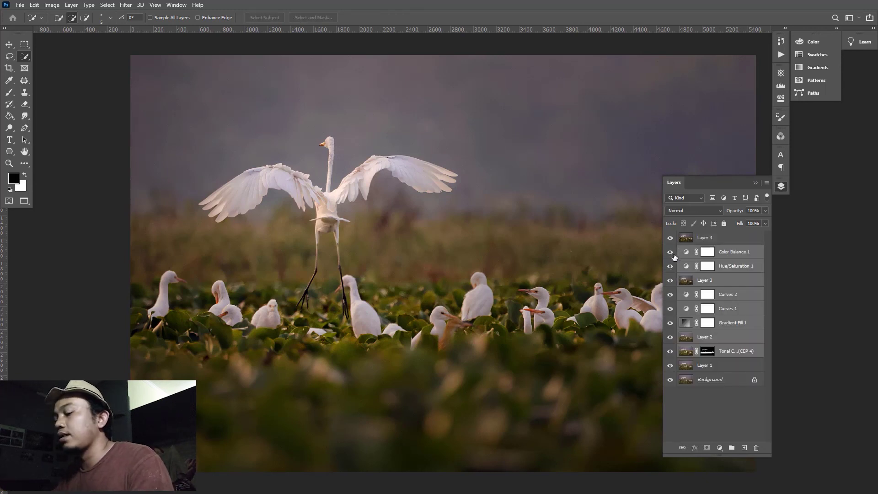
{"action": "left_click", "coordinate": [721, 366], "text": "shift"}
{"action": "key", "text": "ctrl+g"}
{"action": "left_click", "coordinate": [670, 250]}
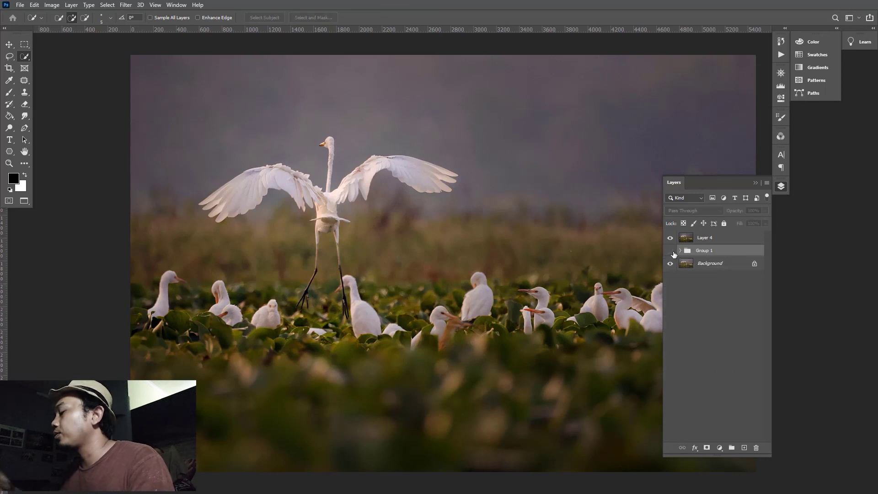
{"action": "key", "text": "Delete"}
{"action": "left_click", "coordinate": [727, 239]}
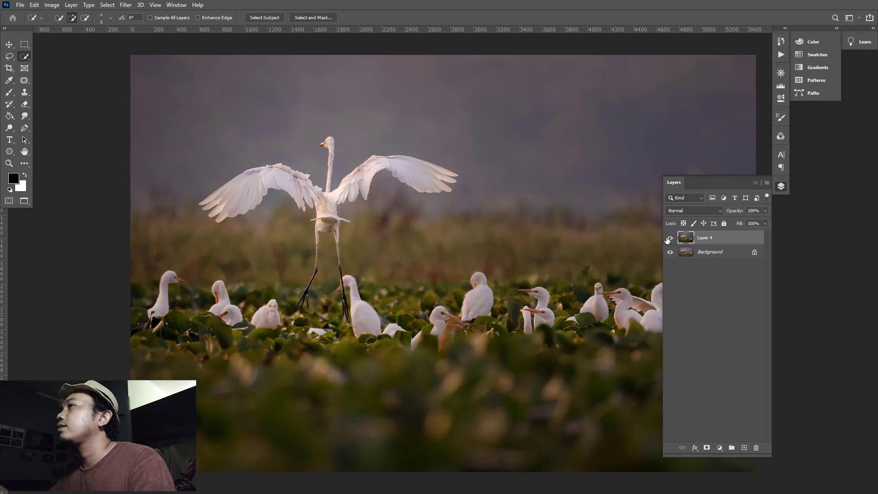
Toggle Layer 4's visibility to compare the graded egret photo against the original
{"action": "left_click", "coordinate": [670, 237]}
{"action": "left_click", "coordinate": [669, 238]}
{"action": "key", "text": "ctrl+minus"}
{"action": "left_click", "coordinate": [670, 238]}
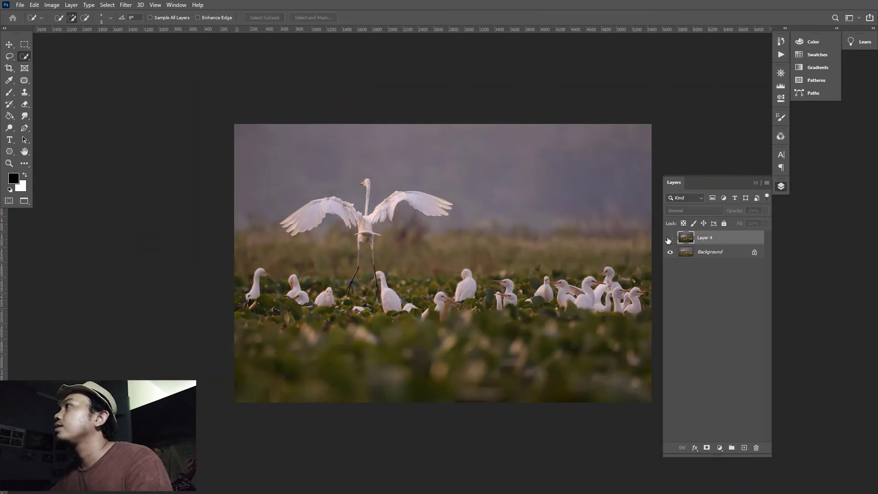
{"action": "left_click", "coordinate": [670, 238]}
{"action": "left_click", "coordinate": [669, 239]}
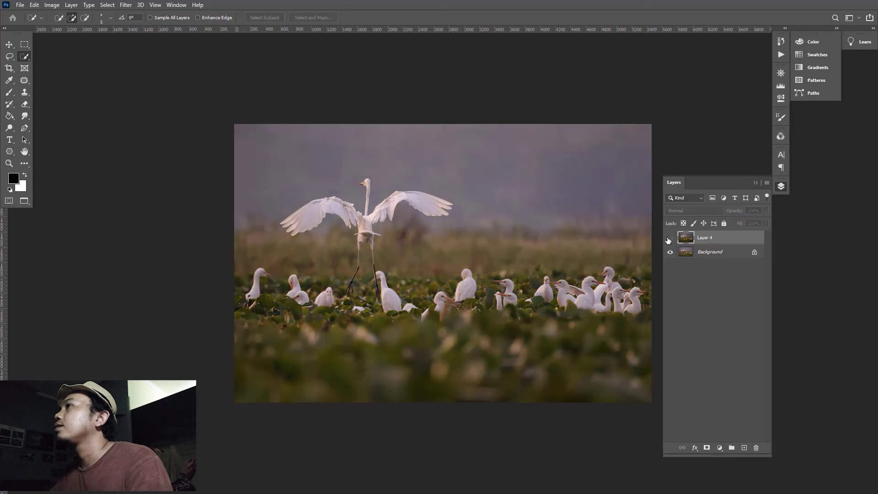
{"action": "left_click", "coordinate": [669, 238]}
{"action": "left_click", "coordinate": [669, 238]}
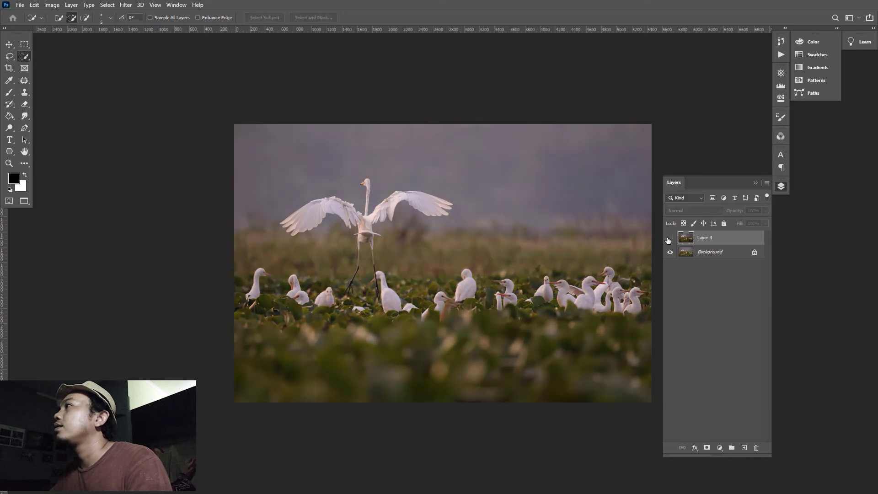
{"action": "left_click", "coordinate": [669, 239]}
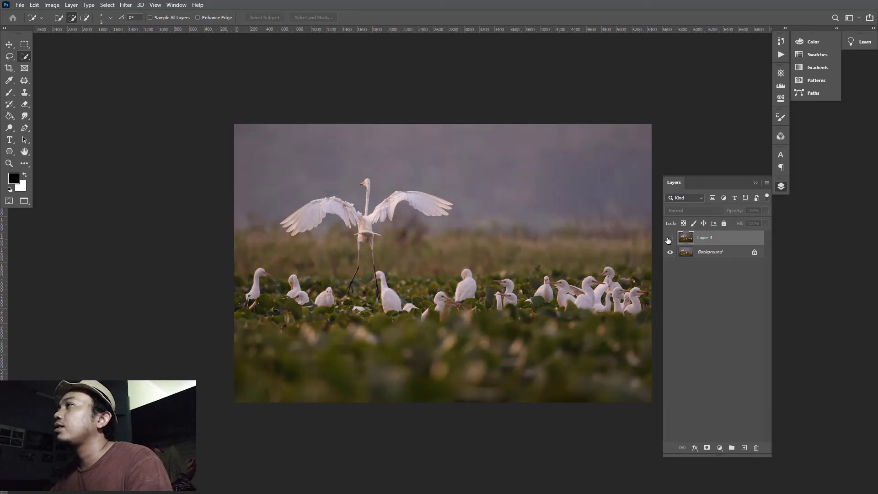
{"action": "left_click", "coordinate": [669, 238]}
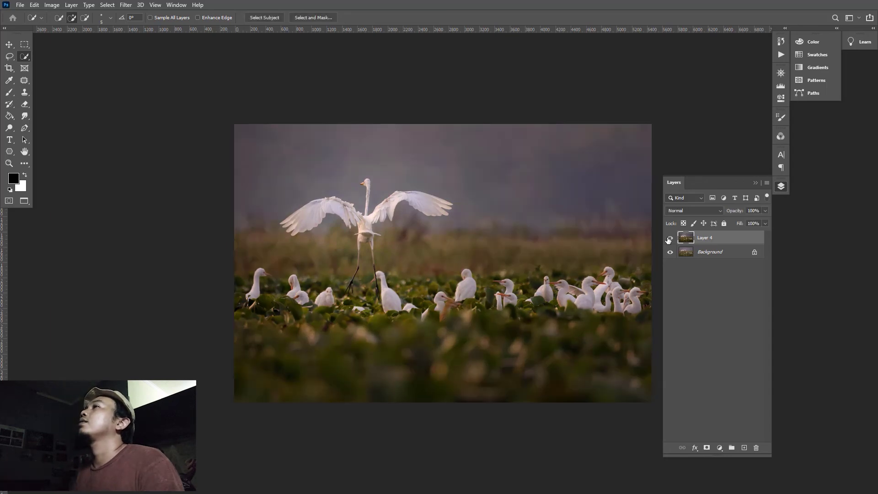